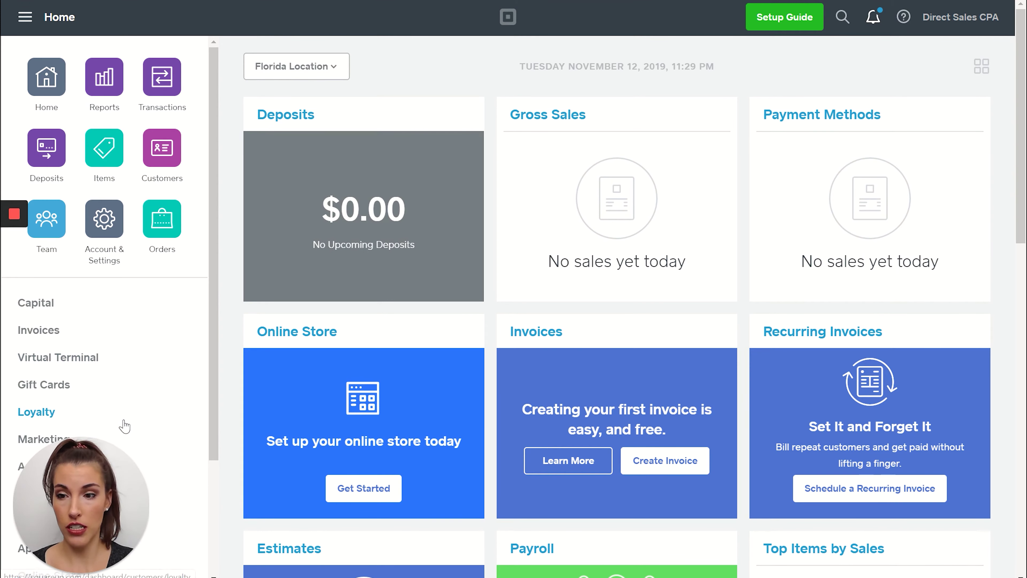
# Step: Go from the home overview to the Florida Location Invoices page via the left sidebar
pyautogui.click(60, 334)
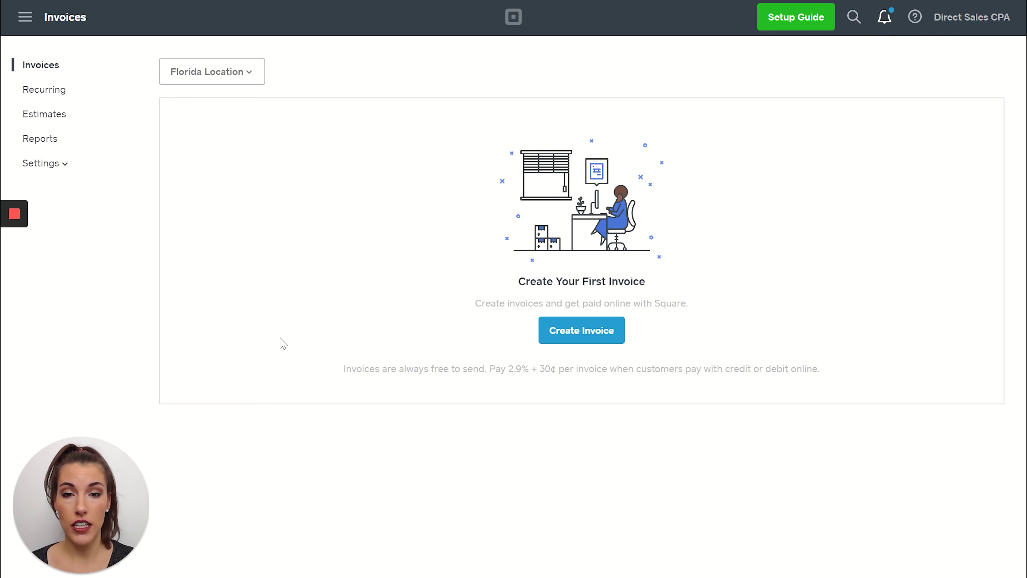
# Step: Start invoice 000001 with no customer chosen, keeping Send Invoice by Email as the delivery method
pyautogui.click(582, 344)
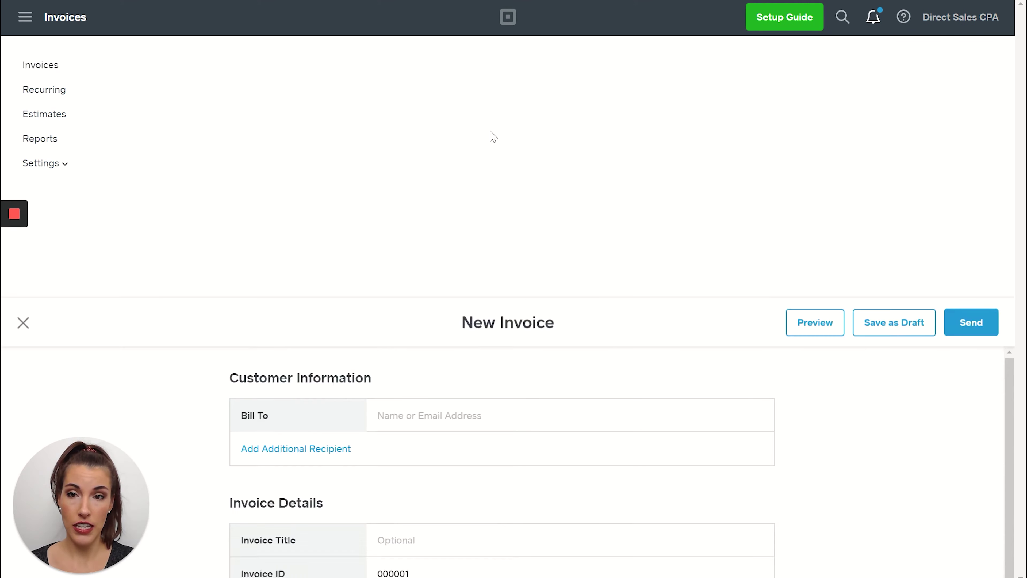
pyautogui.click(426, 114)
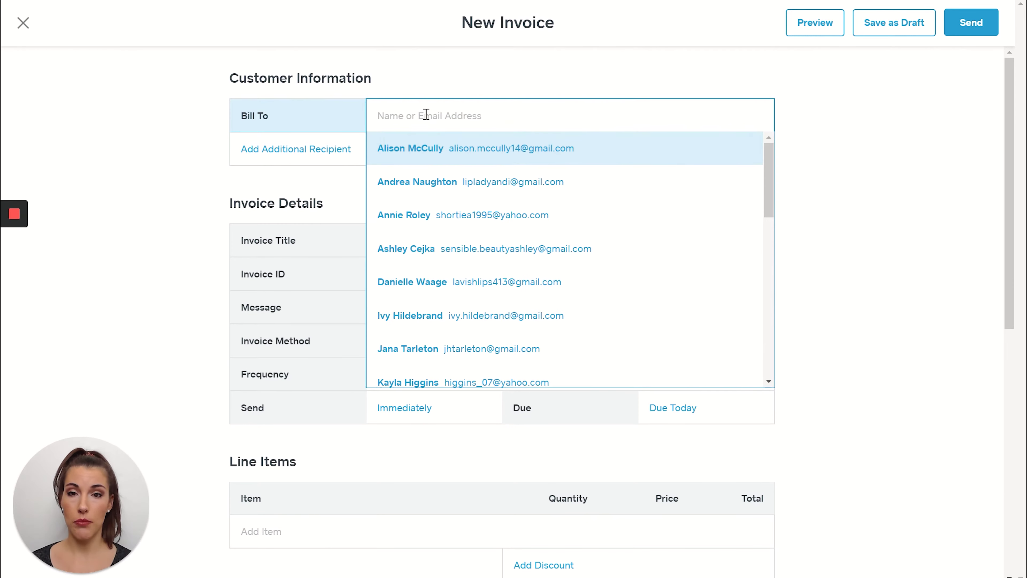
pyautogui.click(907, 213)
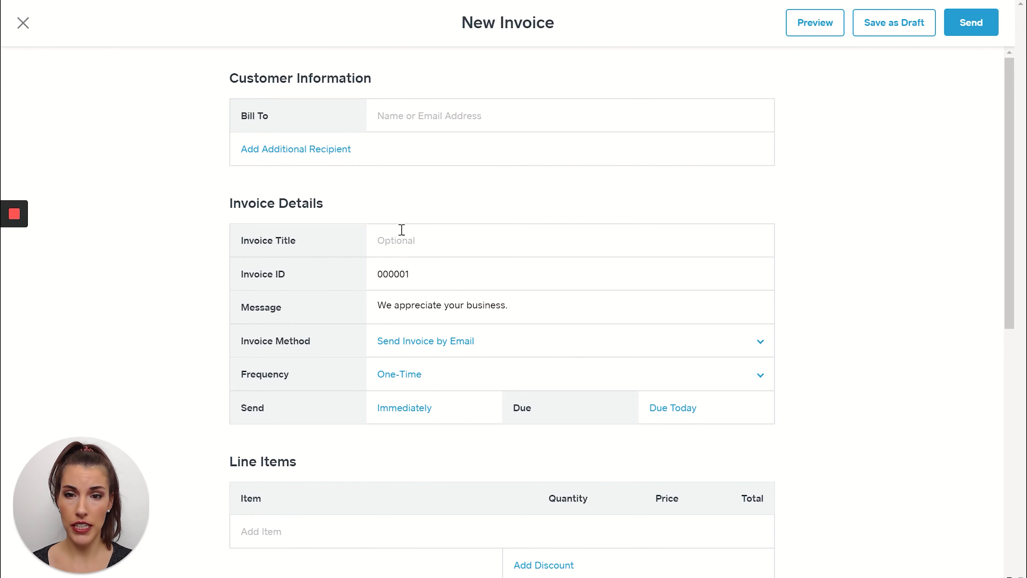
pyautogui.click(406, 249)
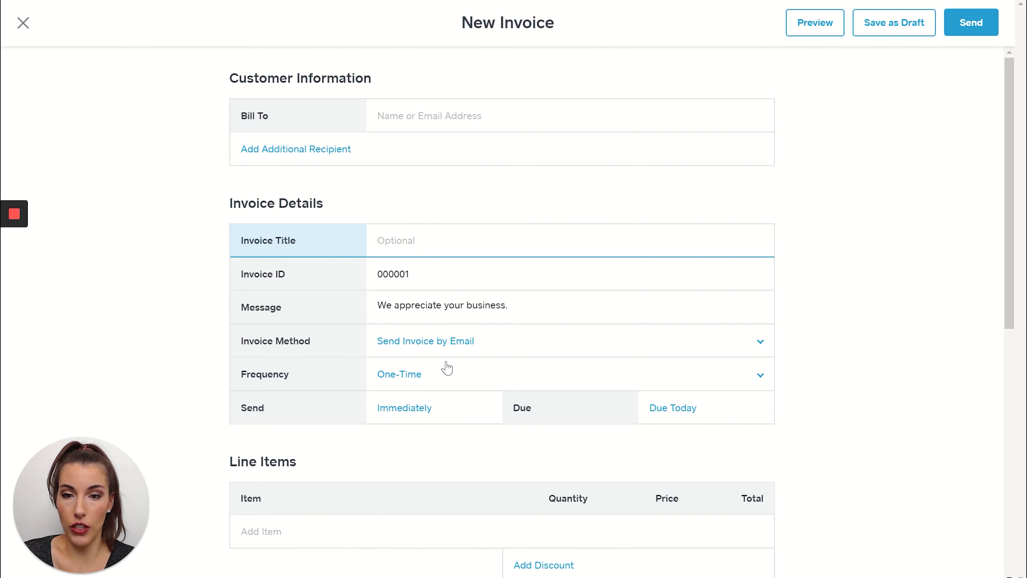
pyautogui.click(421, 345)
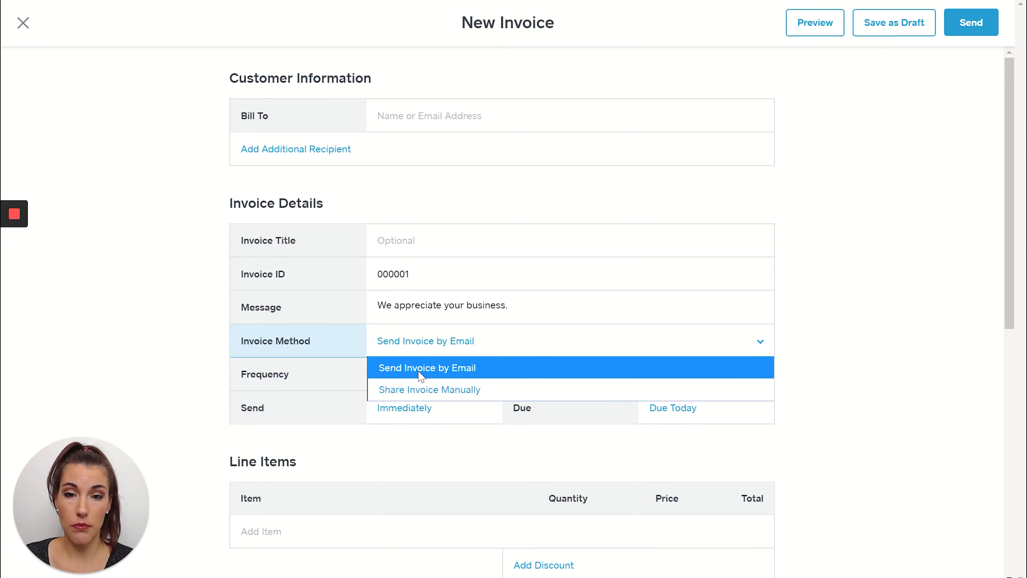
pyautogui.click(843, 376)
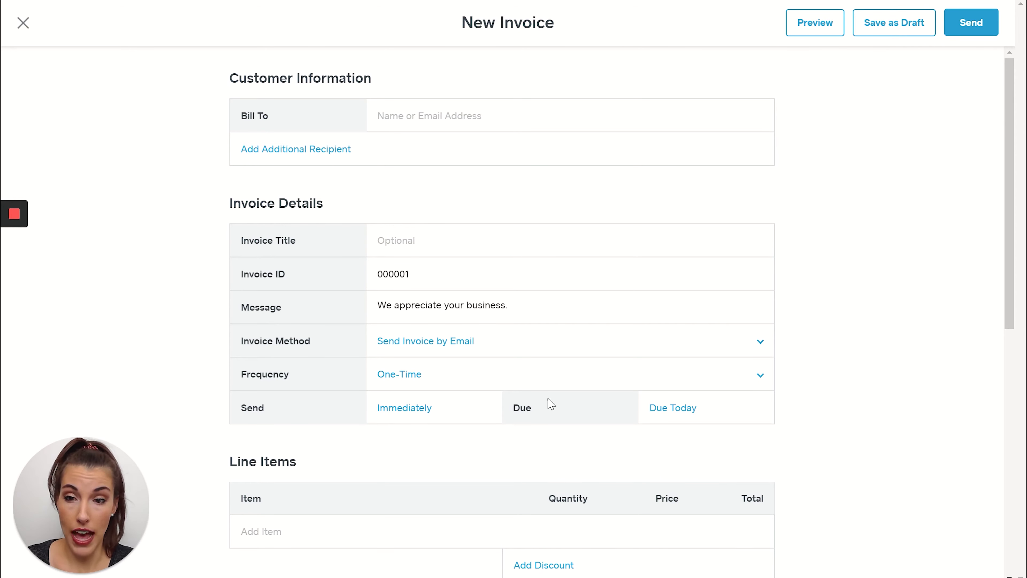
pyautogui.click(417, 380)
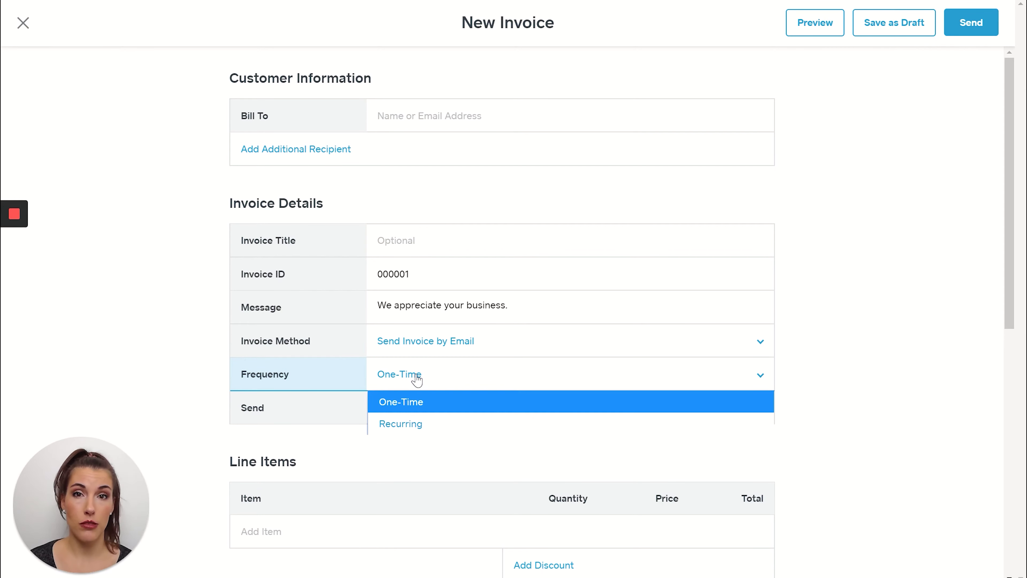
pyautogui.click(414, 429)
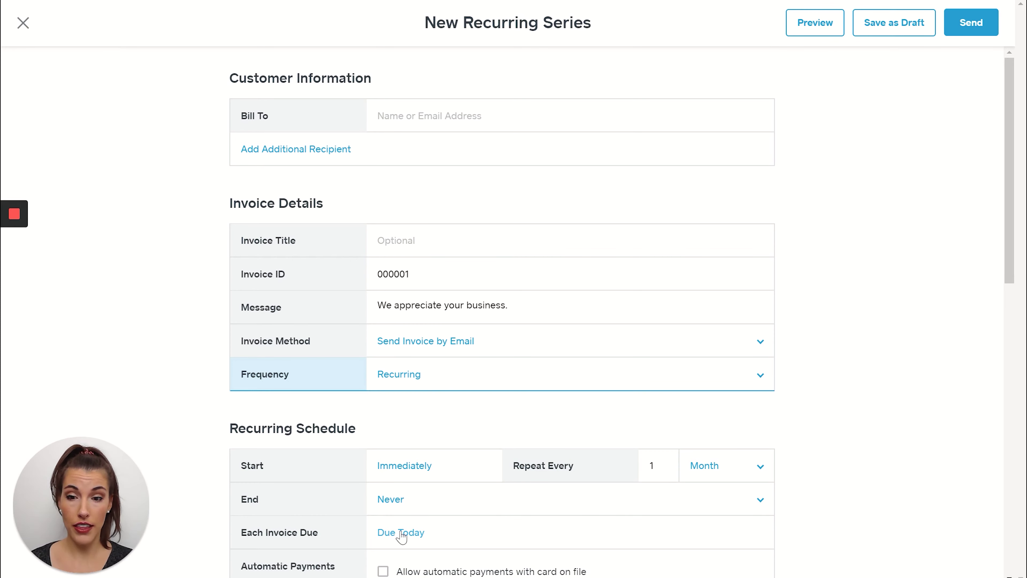
pyautogui.click(461, 376)
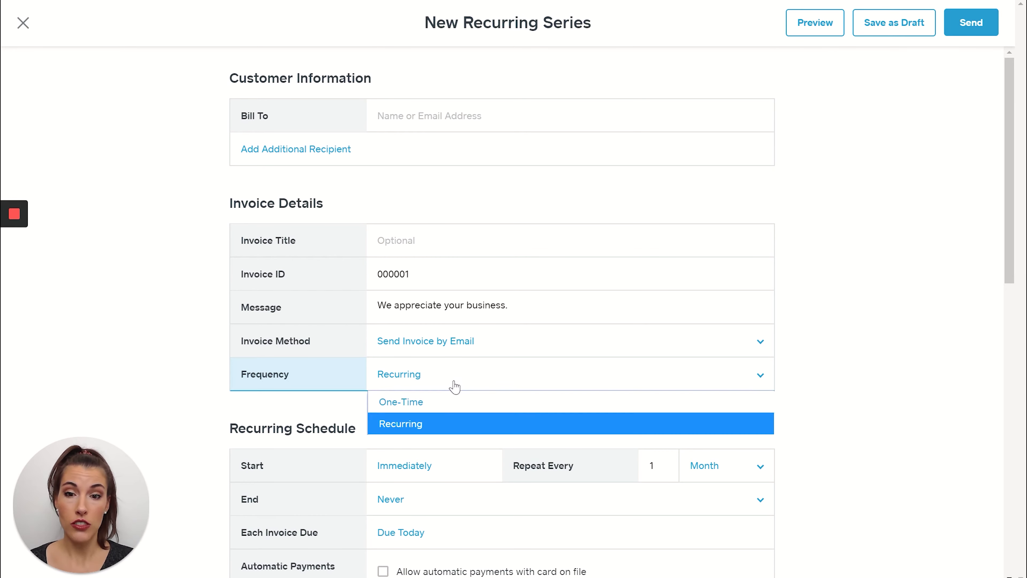
pyautogui.click(435, 408)
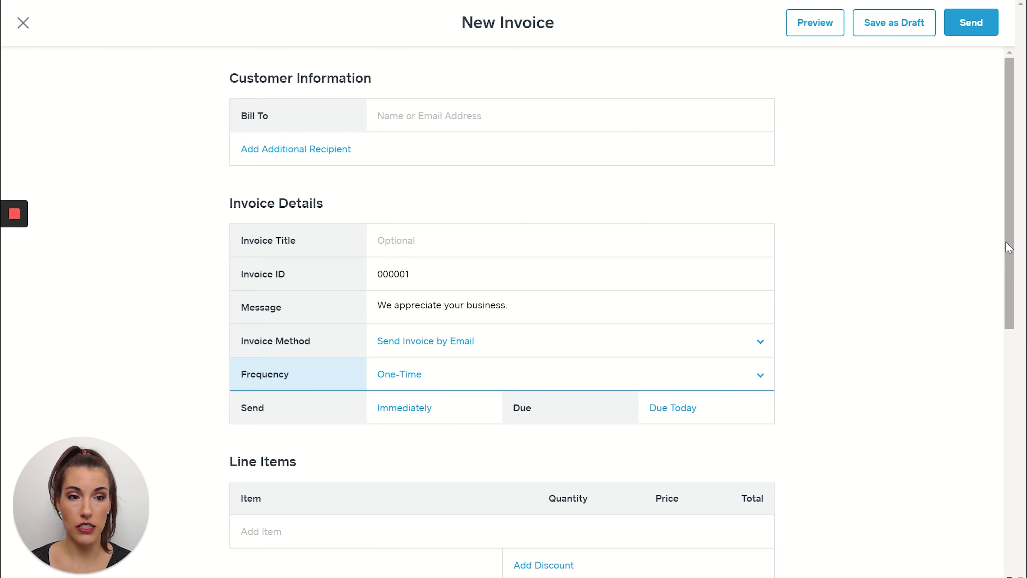
pyautogui.moveTo(1008, 247); pyautogui.dragTo(1000, 340)
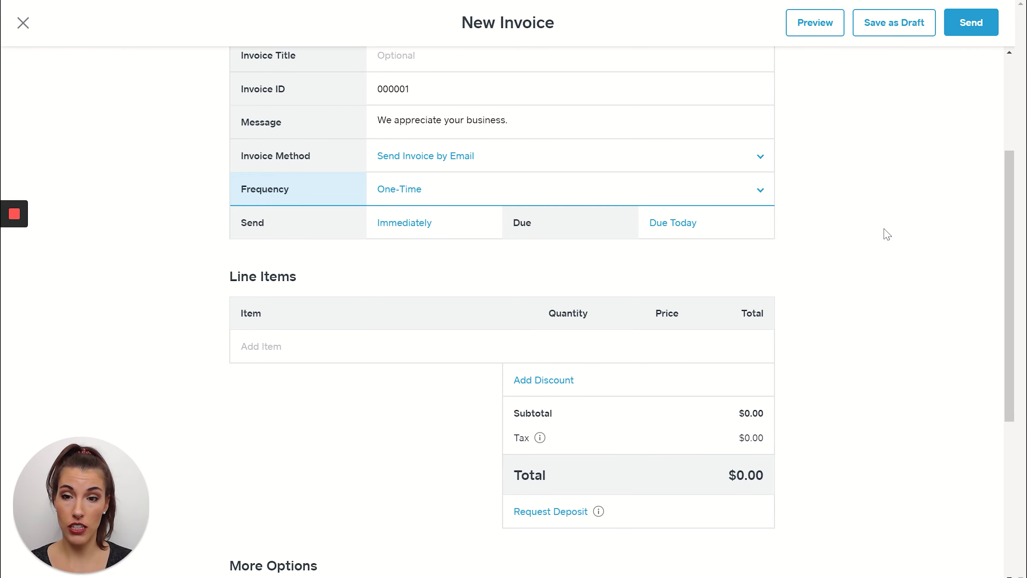
# Step: Add Blu-Red LipSense as a line item with 15% Off and Sarasota FL Sales Tax 7%
pyautogui.click(290, 352)
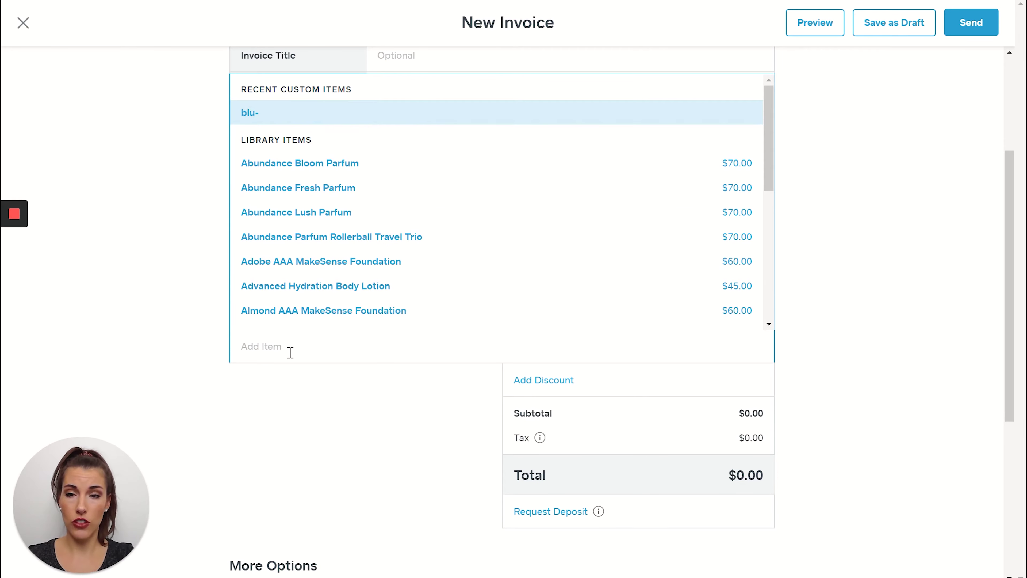
pyautogui.write('blue')
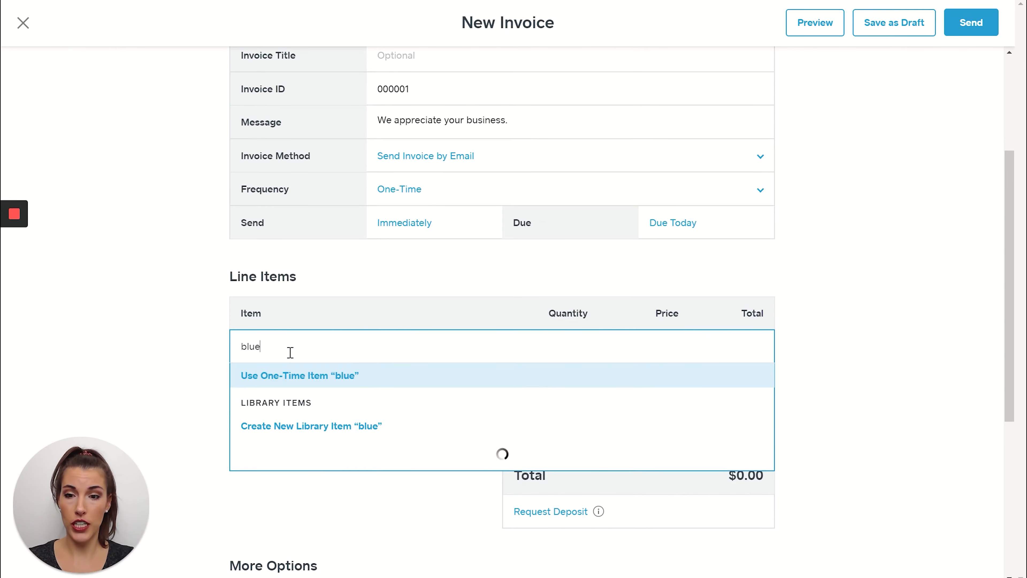
pyautogui.press('BackSpace')
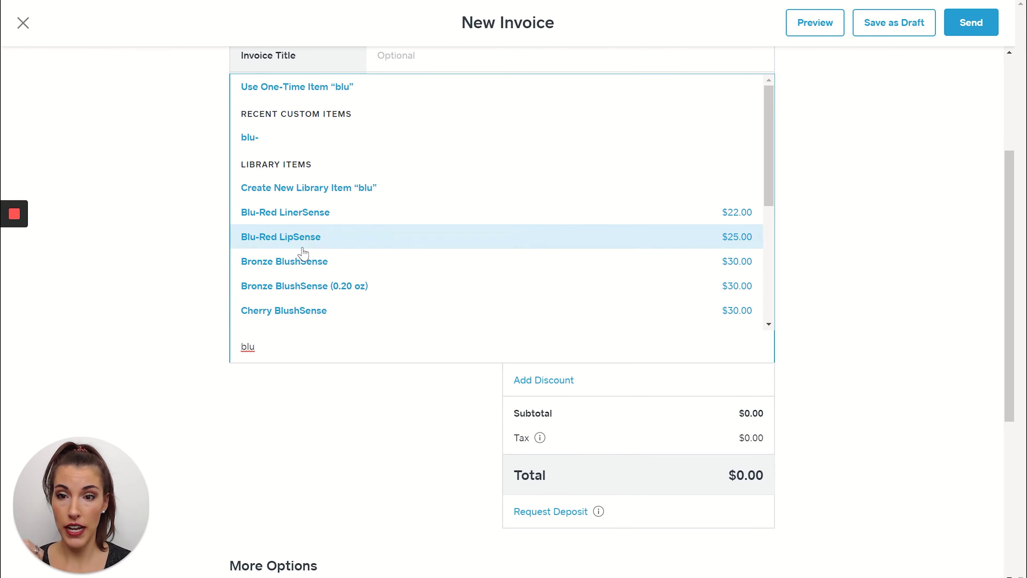
pyautogui.click(300, 242)
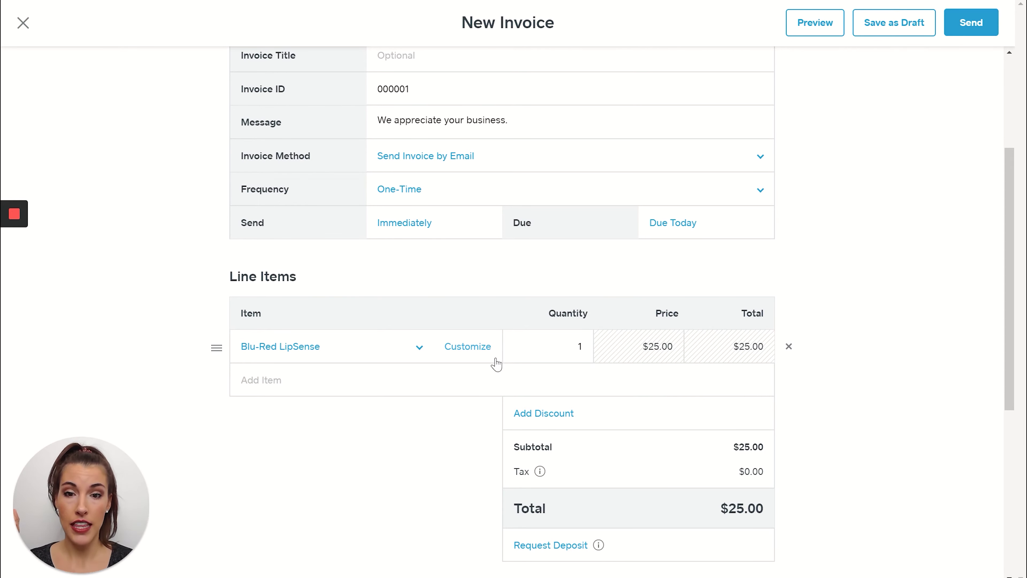
pyautogui.click(485, 349)
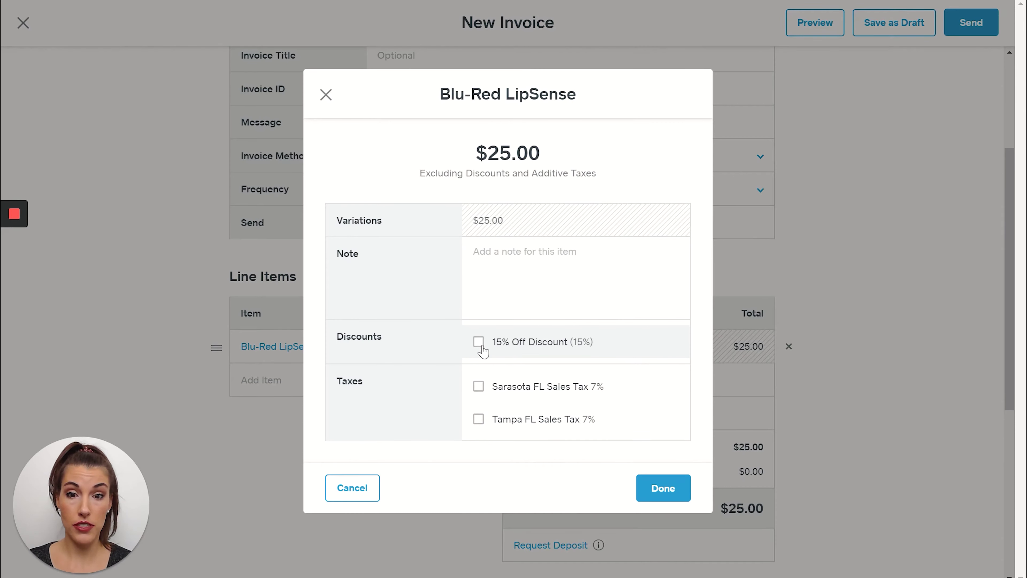
pyautogui.click(478, 343)
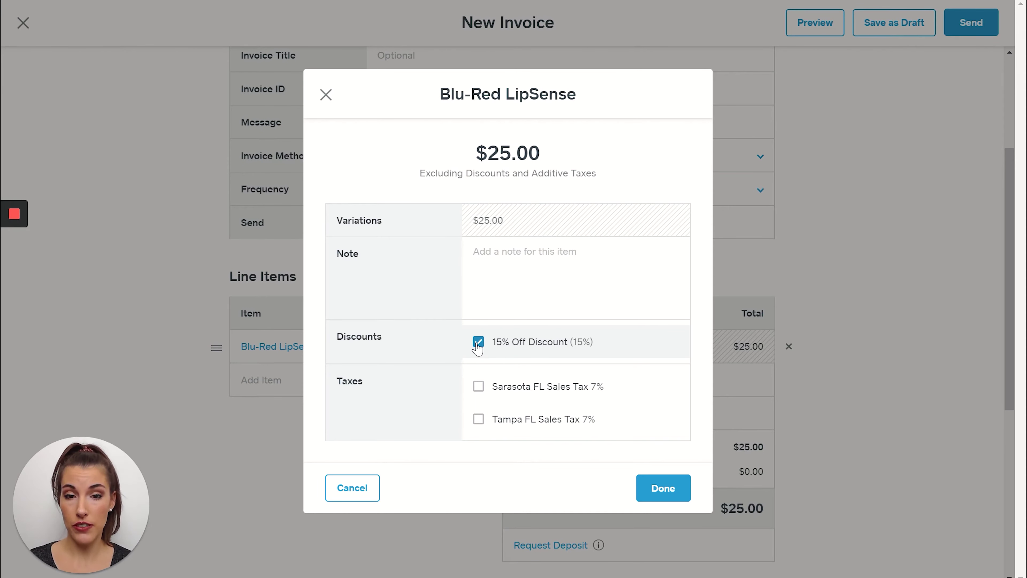
pyautogui.click(478, 388)
pyautogui.click(663, 487)
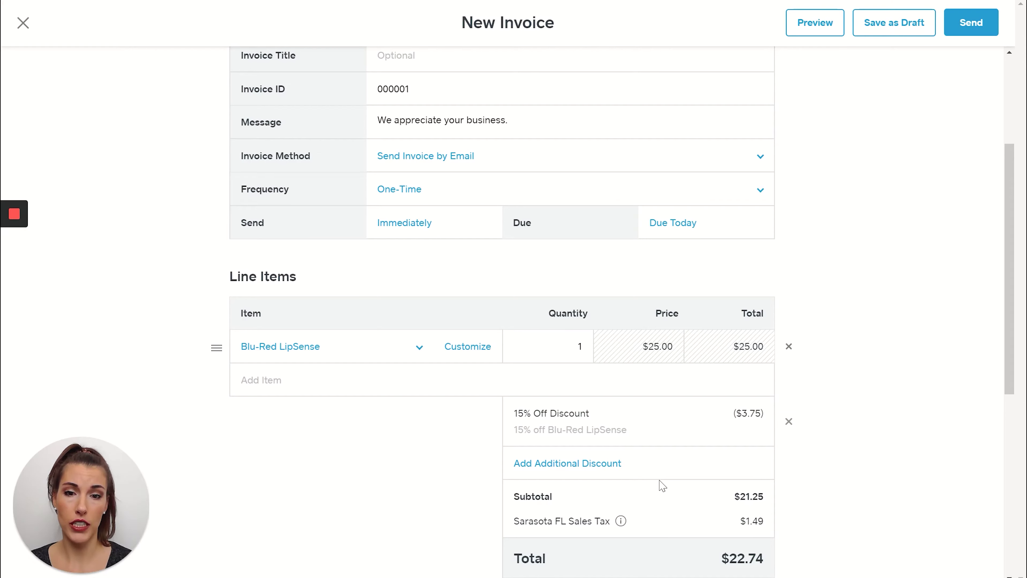
# Step: Add Abundance Parfum Rollerball Travel Trio with Sarasota FL Sales Tax 7%
pyautogui.click(306, 381)
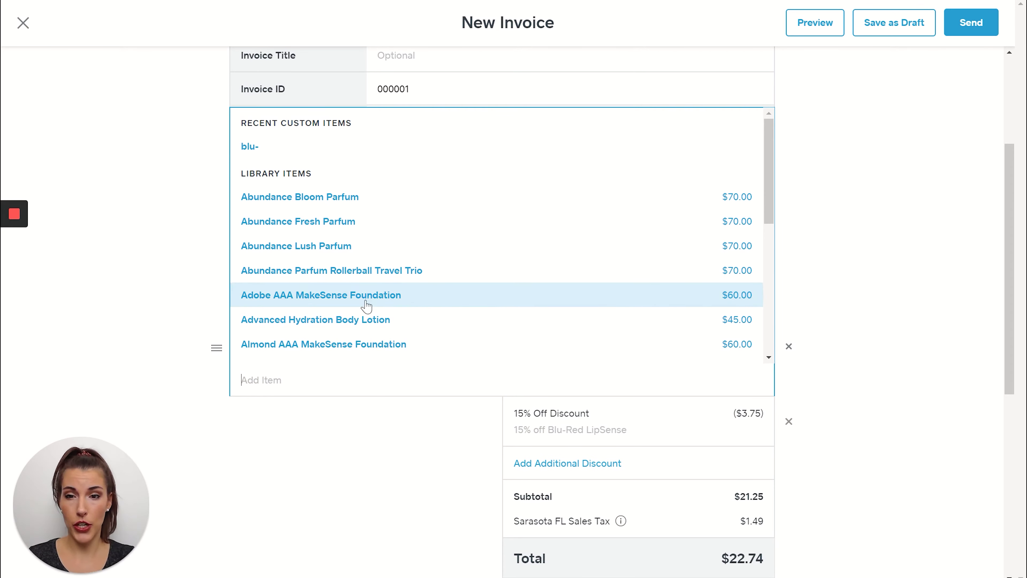
pyautogui.click(368, 277)
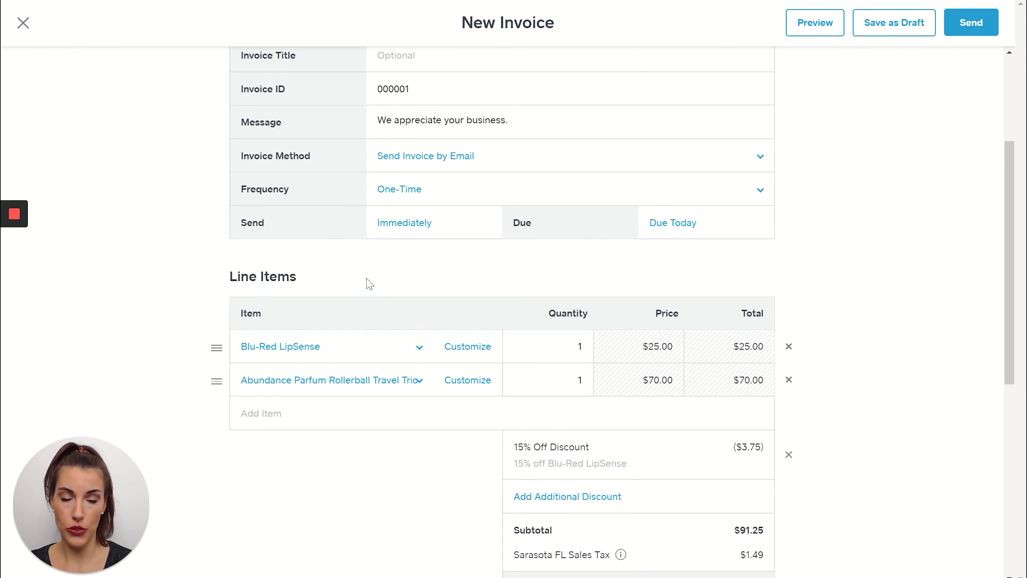
pyautogui.click(465, 381)
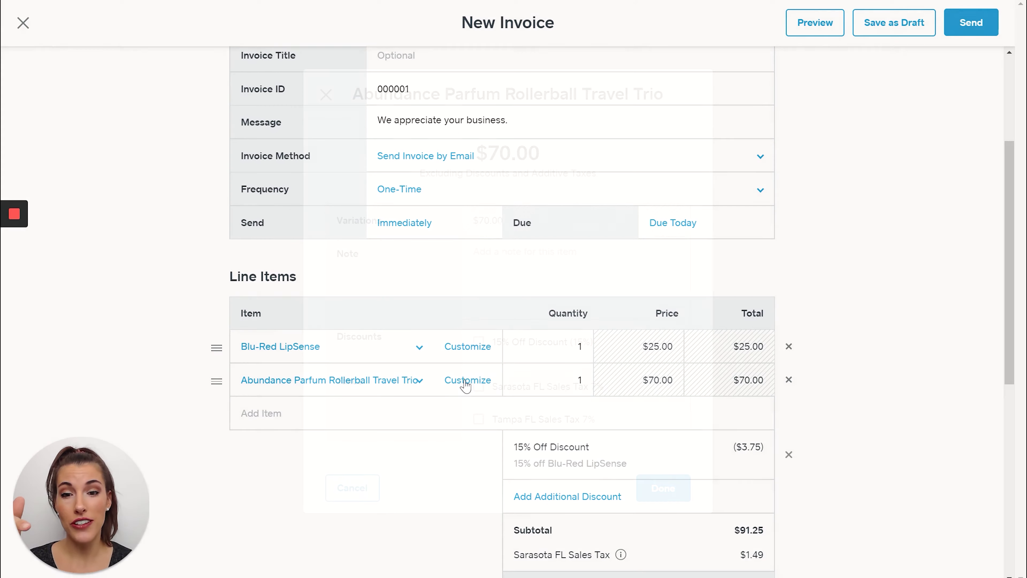
pyautogui.click(495, 389)
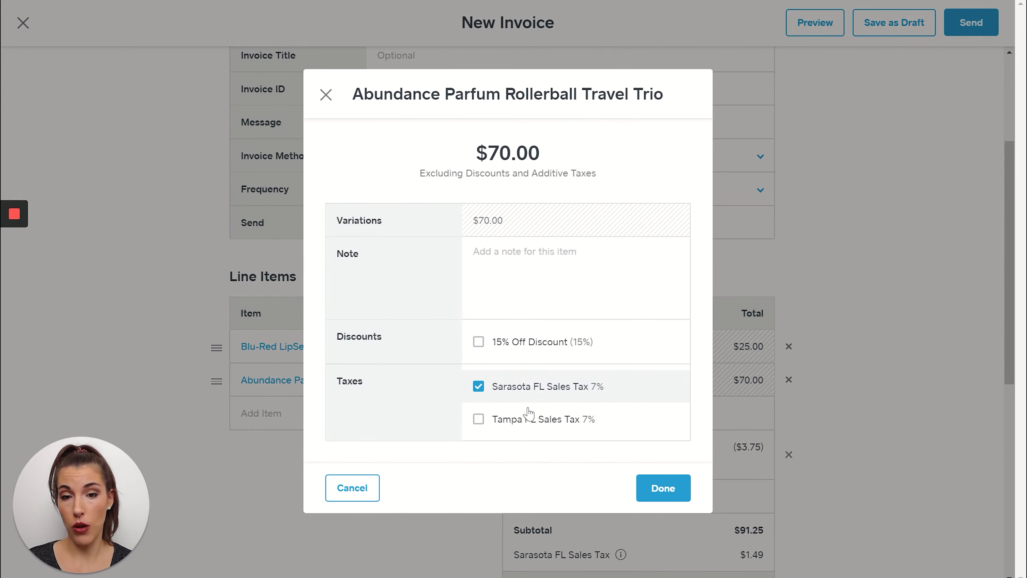
pyautogui.click(666, 490)
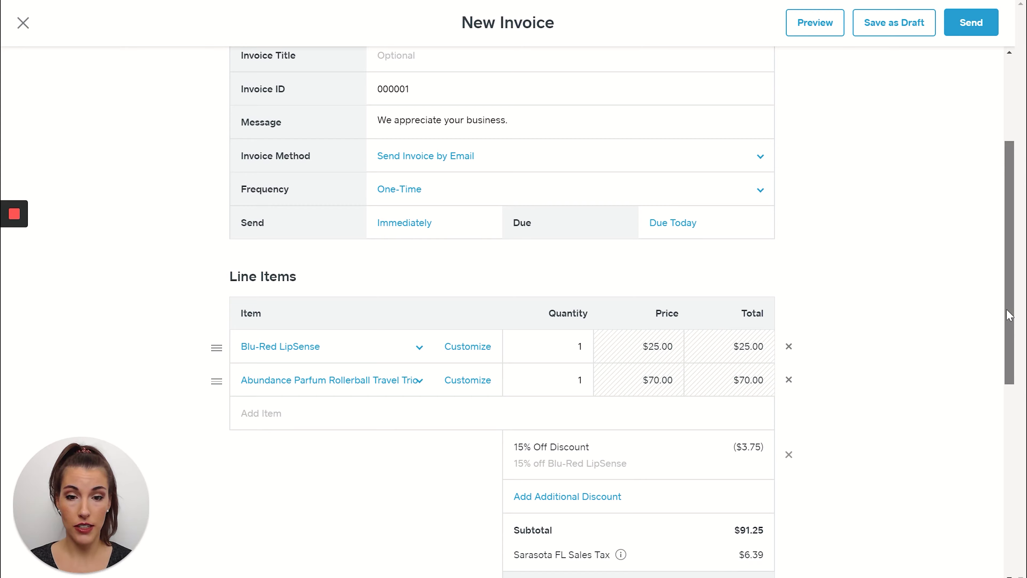
pyautogui.scroll(-1, 991, 374)
# Step: Add a custom 'Birthday Coupon' discount of $20, lowering the invoice total to $76.24
pyautogui.scroll(-6, 991, 374)
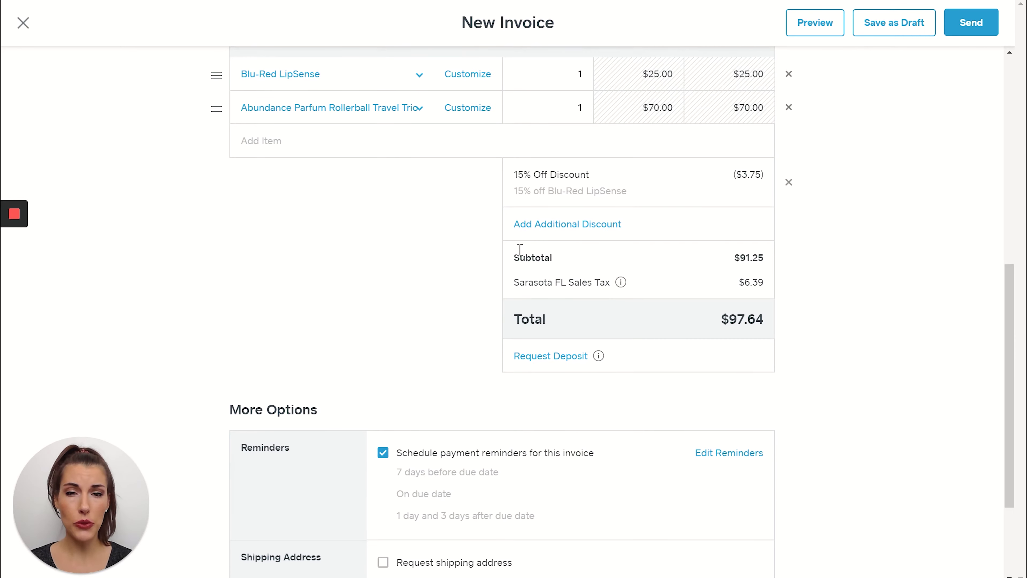
pyautogui.click(556, 226)
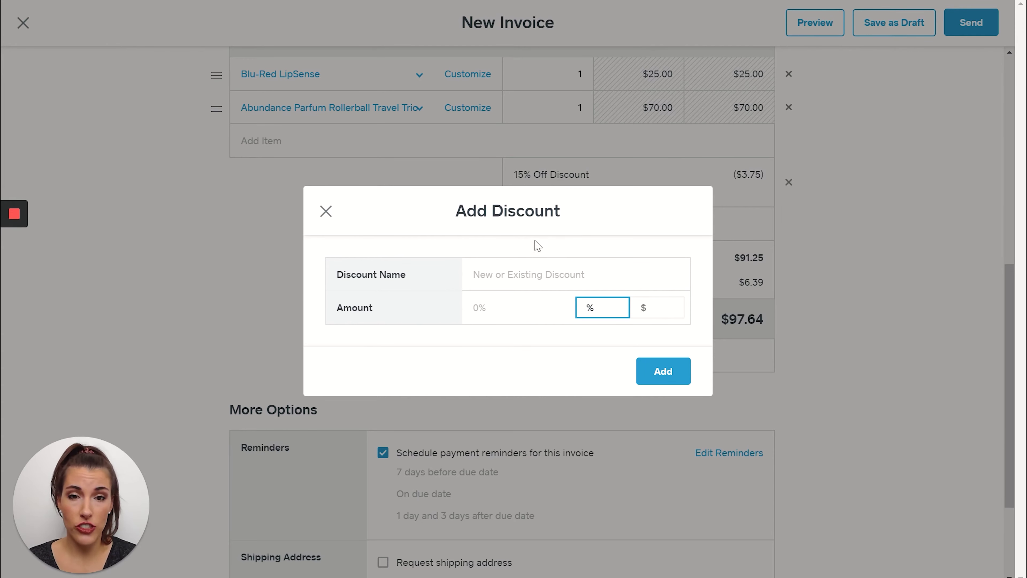
pyautogui.click(518, 268)
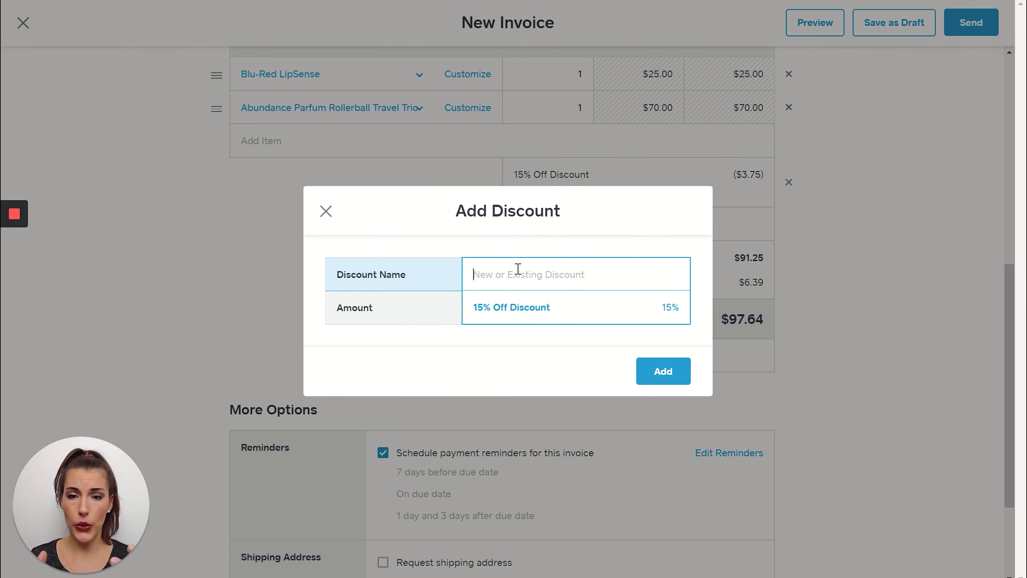
pyautogui.write('Creat')
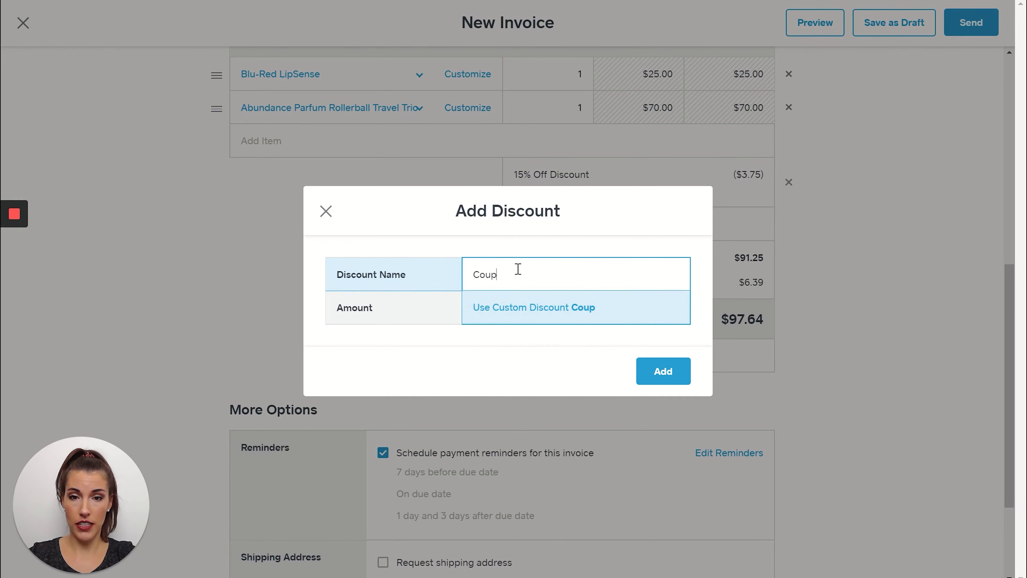
pyautogui.press('BackSpace')
pyautogui.press('BackSpace')
pyautogui.press('BackSpace')
pyautogui.press('BackSpace')
pyautogui.press('BackSpace')
pyautogui.write('Birthday Coupon')
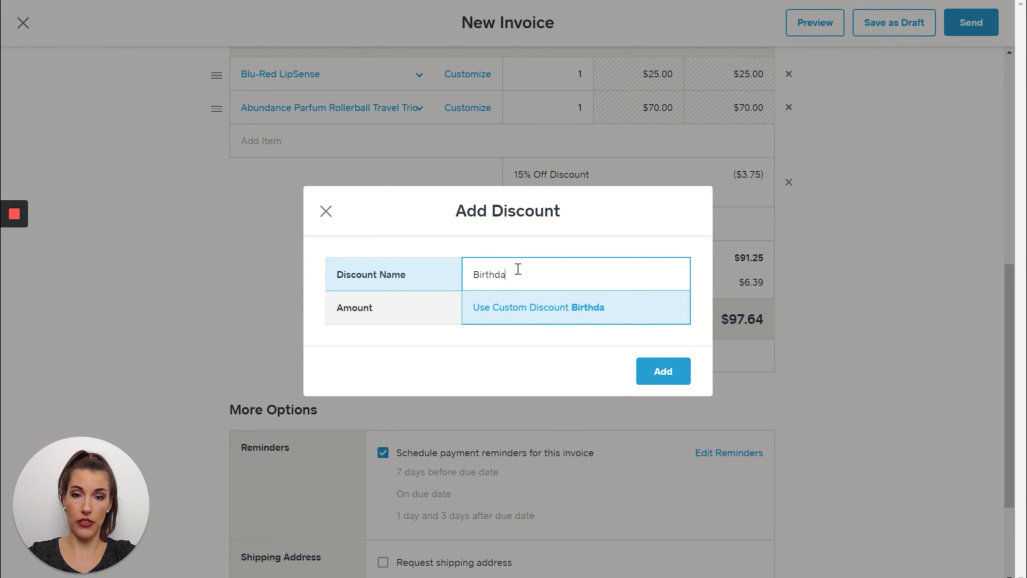
pyautogui.click(530, 310)
pyautogui.click(497, 309)
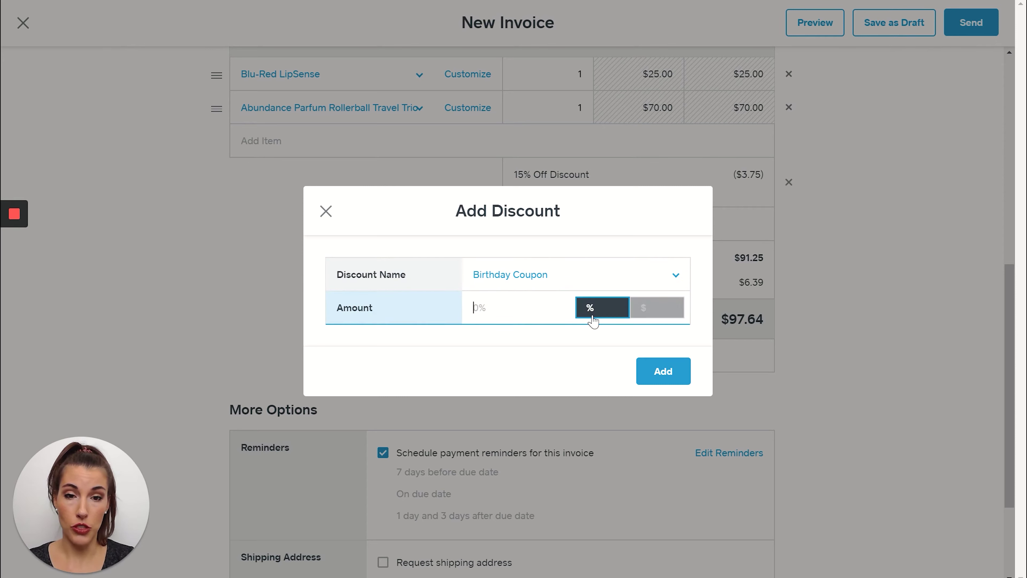
pyautogui.click(647, 312)
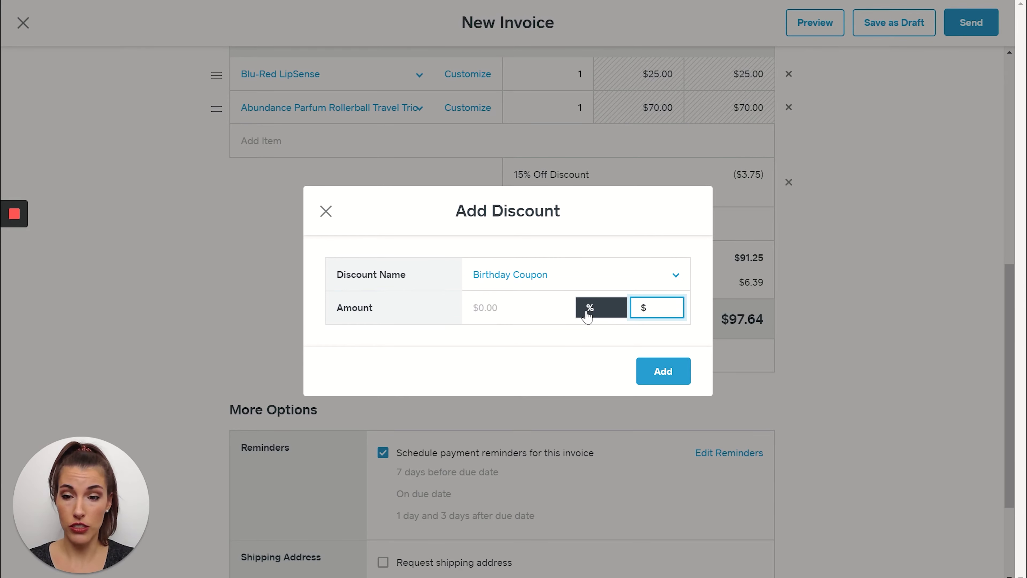
pyautogui.click(496, 306)
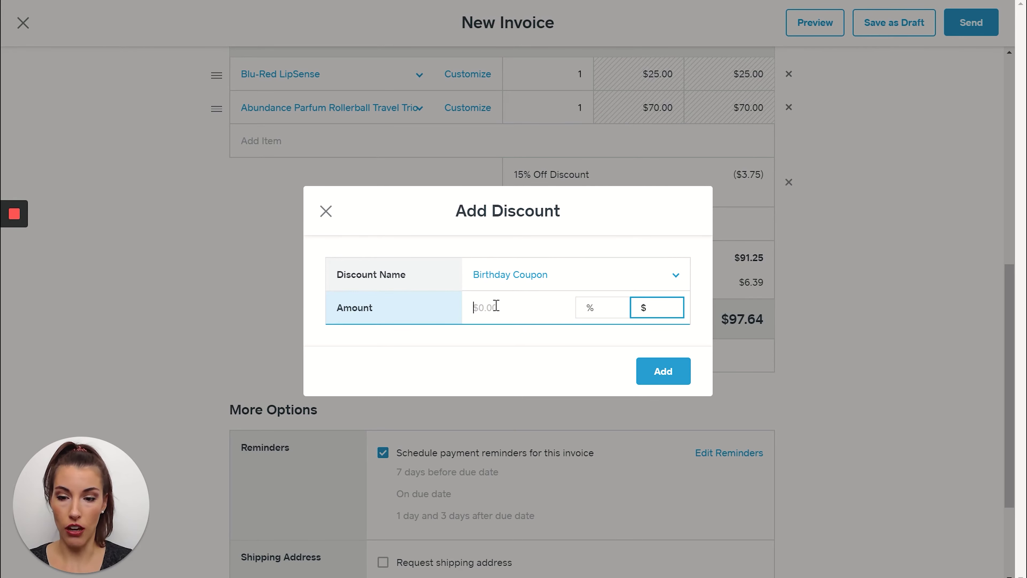
pyautogui.write('20')
pyautogui.click(659, 370)
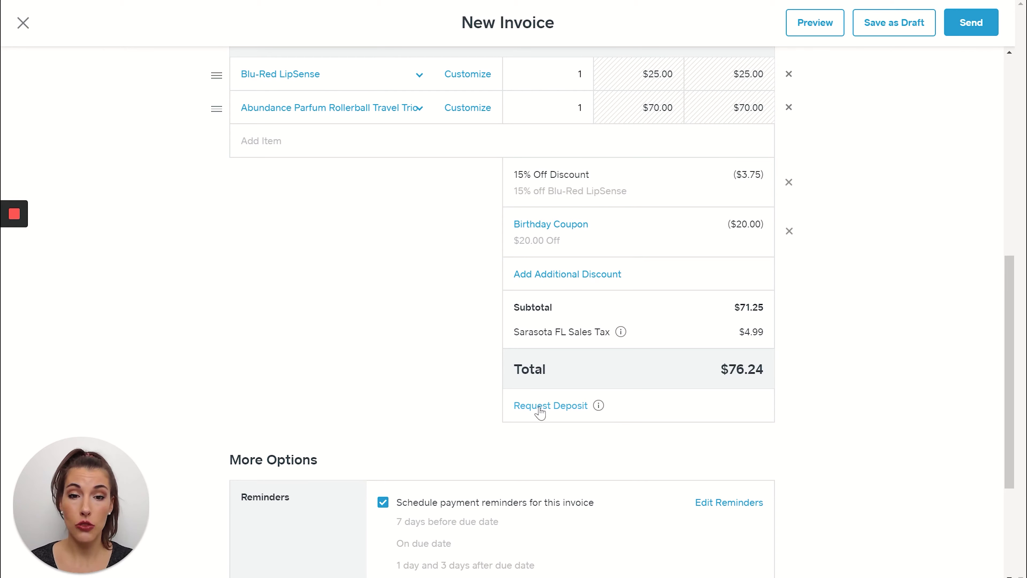
# Step: Tick 'Request shipping address' under More Options, then return to the top of the invoice
pyautogui.moveTo(1009, 341); pyautogui.dragTo(999, 468)
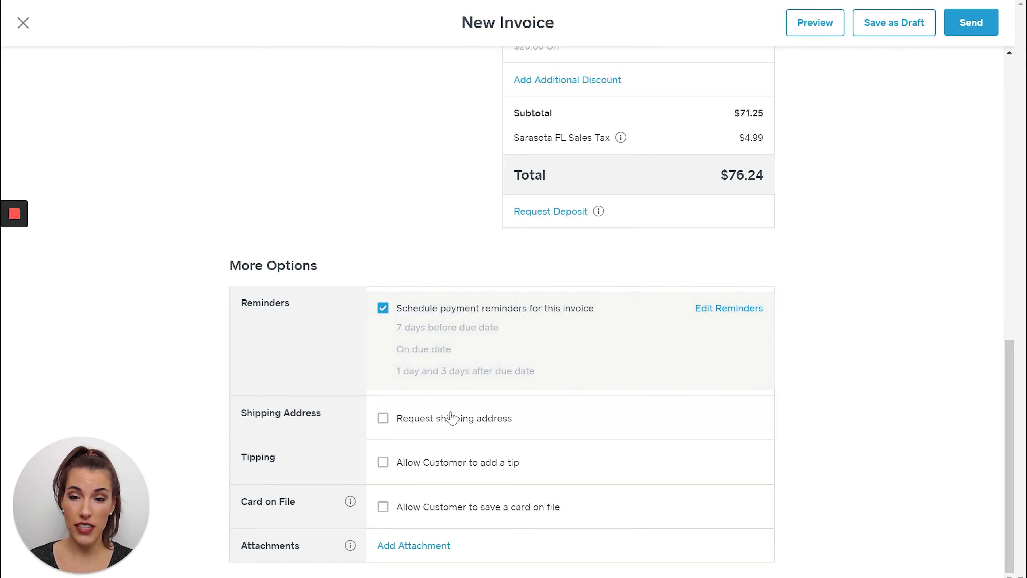
pyautogui.click(383, 419)
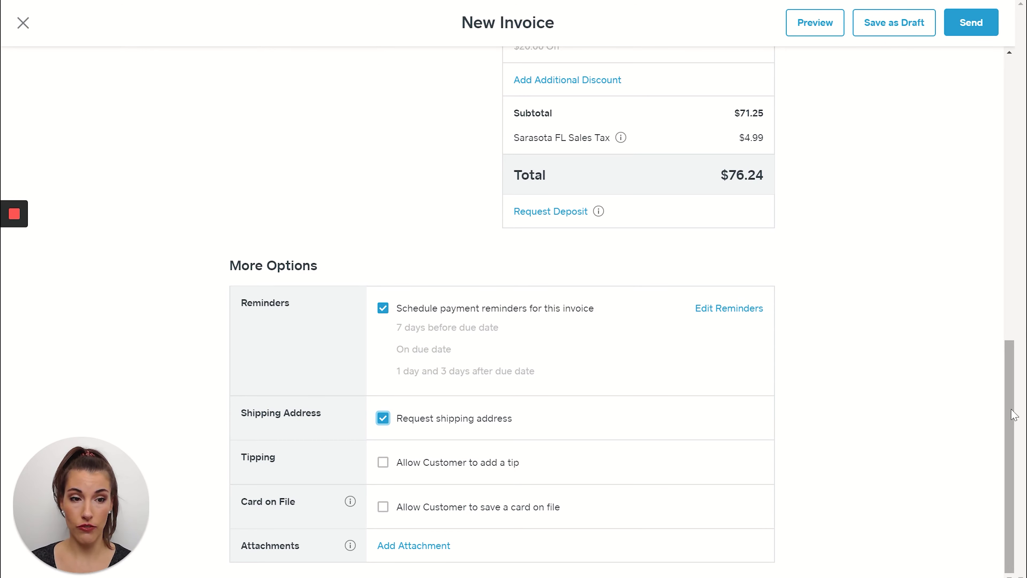
pyautogui.moveTo(1015, 405); pyautogui.dragTo(1007, 81)
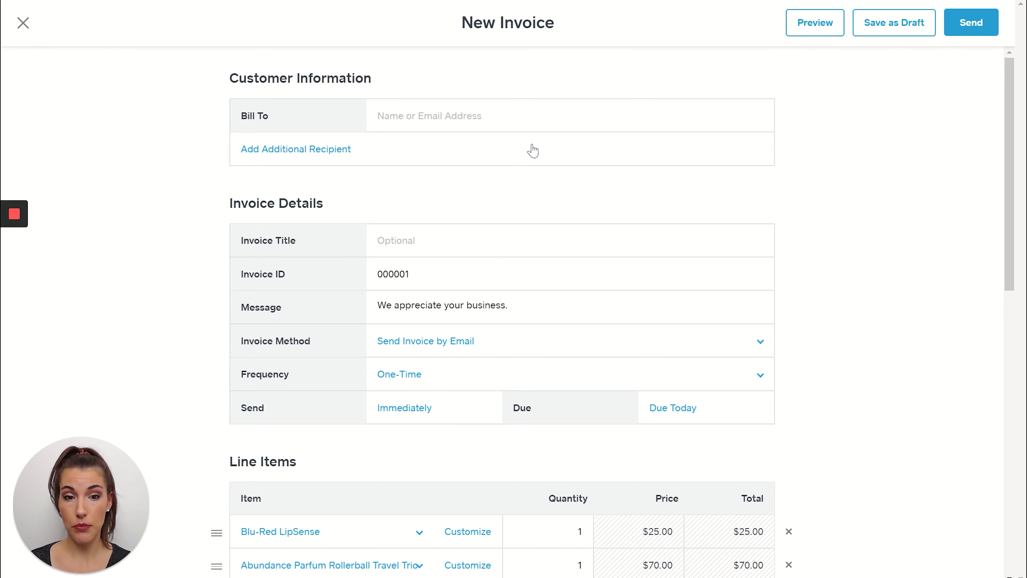
pyautogui.scroll(-1, 1008, 198)
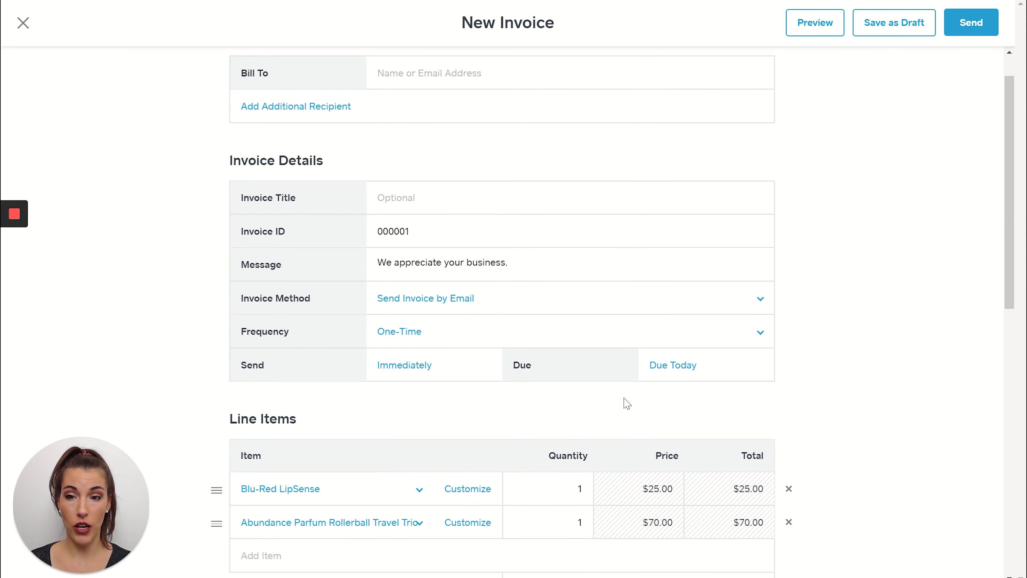
# Step: Set the invoice due date to In 7 Days (11/19/2019)
pyautogui.click(658, 366)
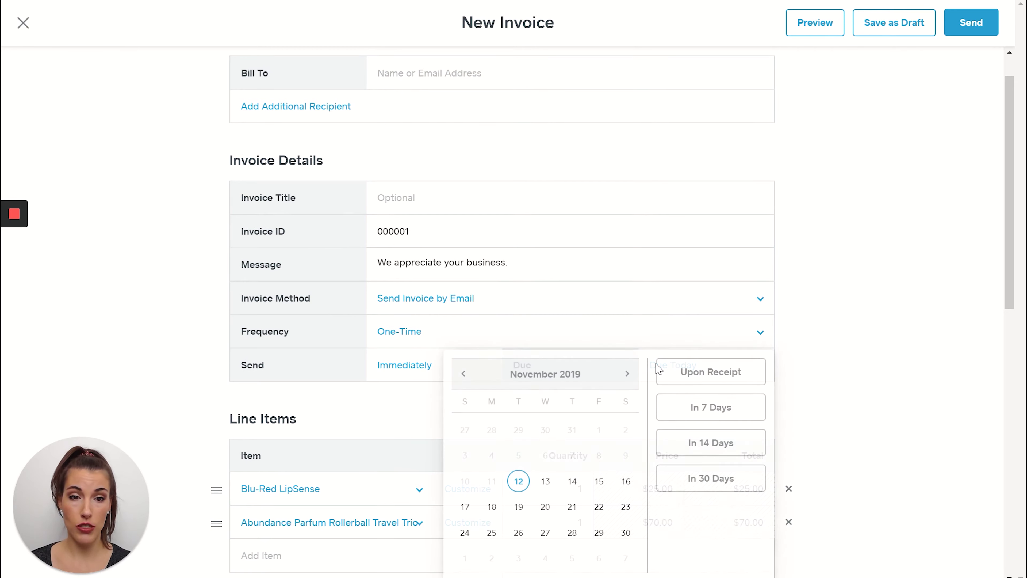
pyautogui.click(736, 407)
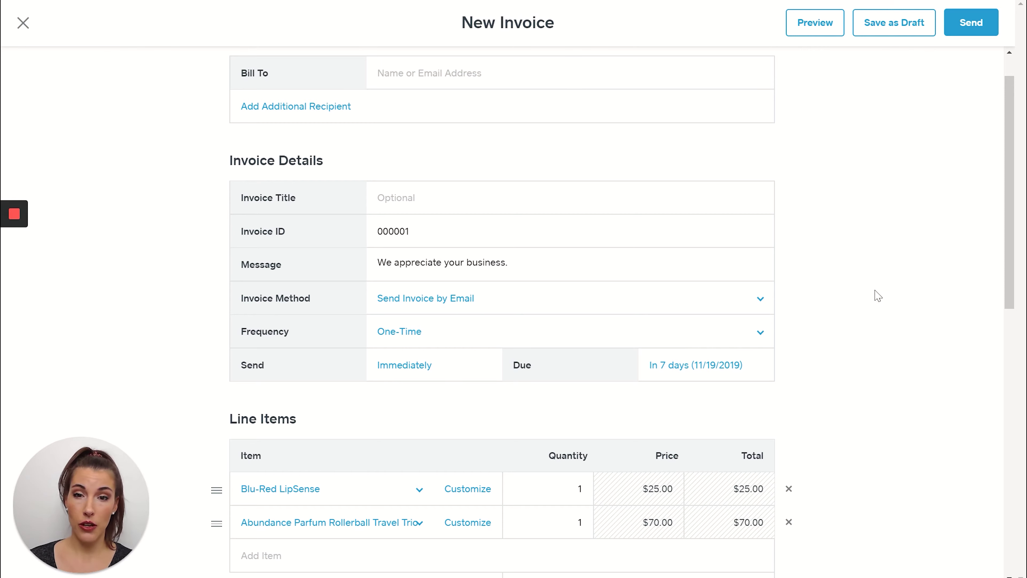
pyautogui.moveTo(1011, 227); pyautogui.dragTo(1006, 247)
# Step: Append 'Hope you love your new lip color.' after 'We appreciate your business.' in the message
pyautogui.moveTo(549, 229); pyautogui.dragTo(396, 231)
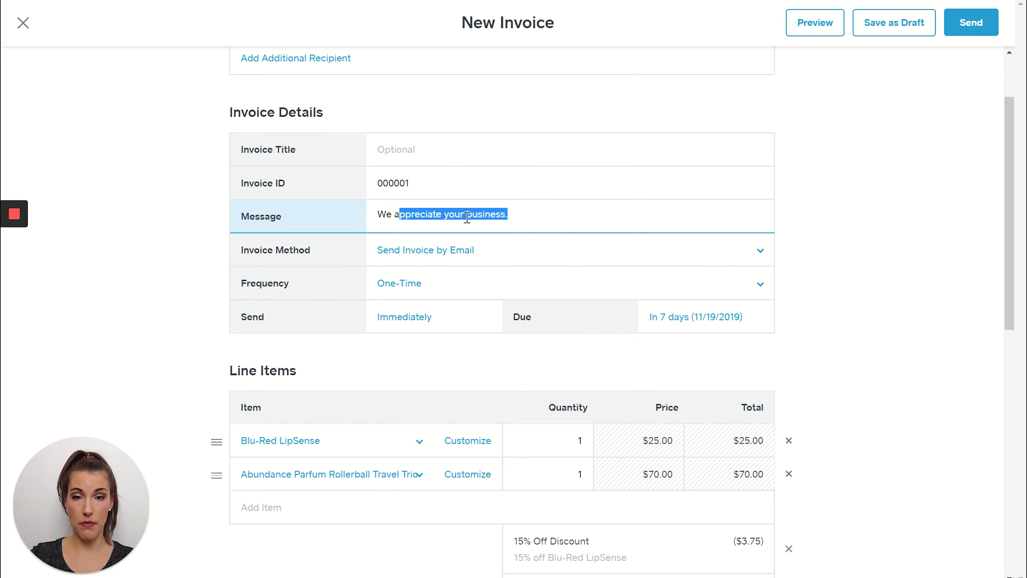
pyautogui.click(517, 218)
pyautogui.write('H')
pyautogui.press('BackSpace')
pyautogui.write('H')
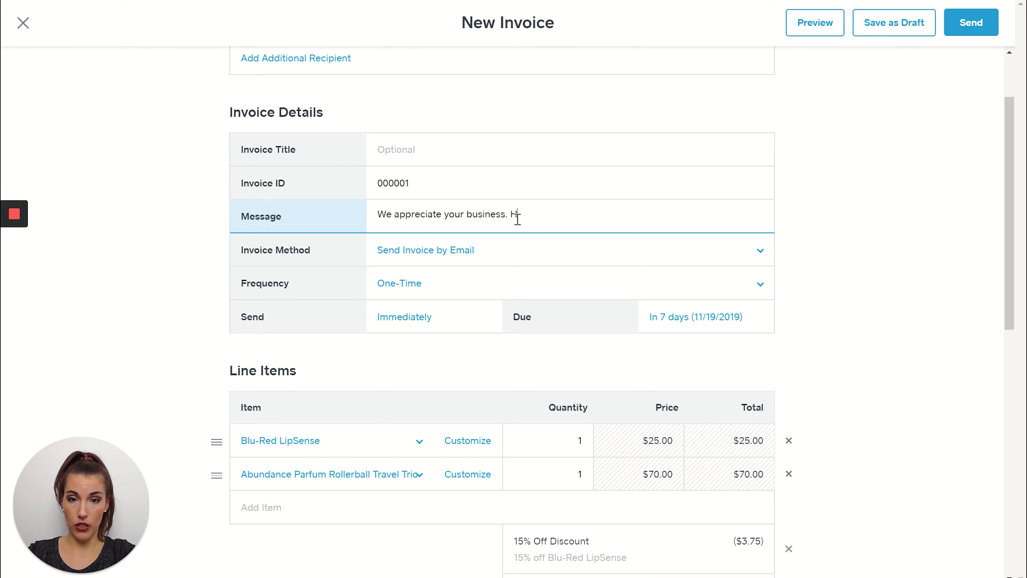
pyautogui.write('ope you love your new li')
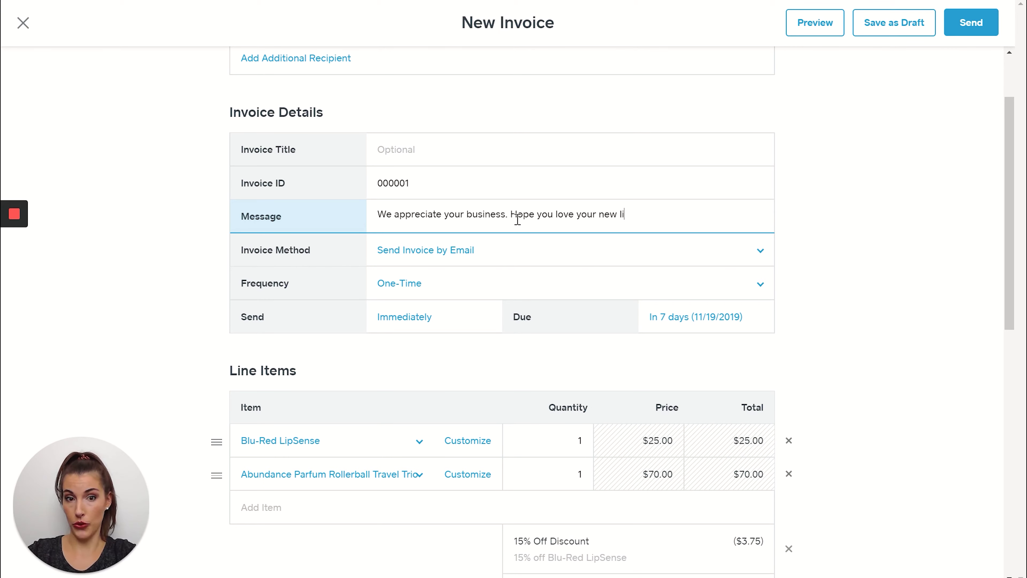
pyautogui.write('p color.')
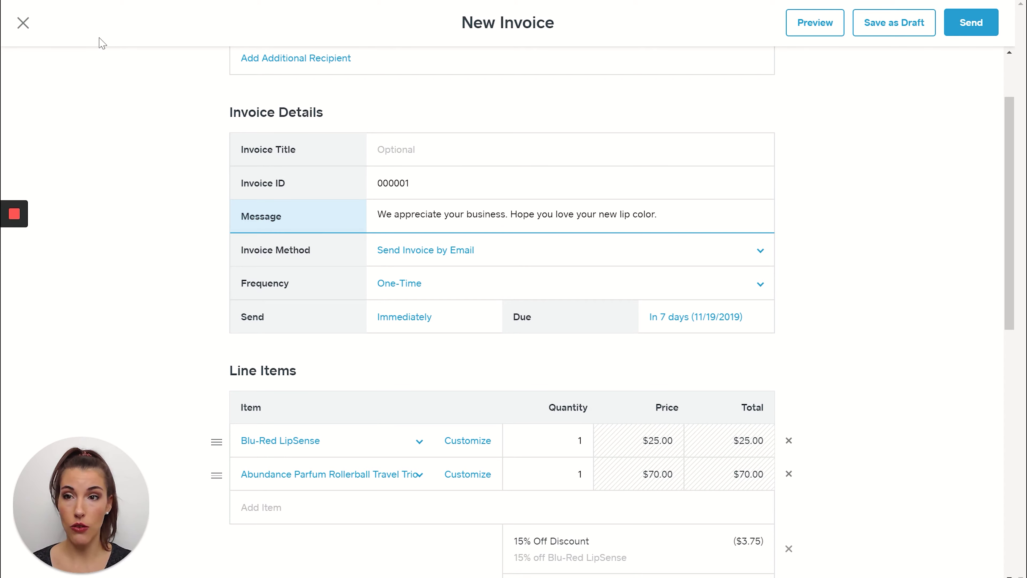
pyautogui.click(20, 27)
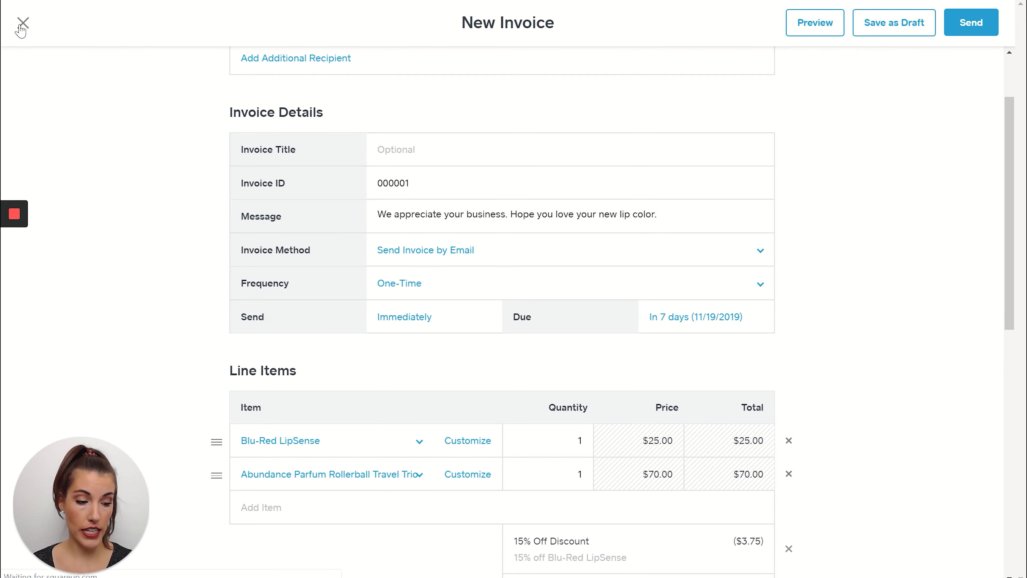
# Step: Close the invoice editor and open the default settings under Settings > Invoices
pyautogui.click(20, 27)
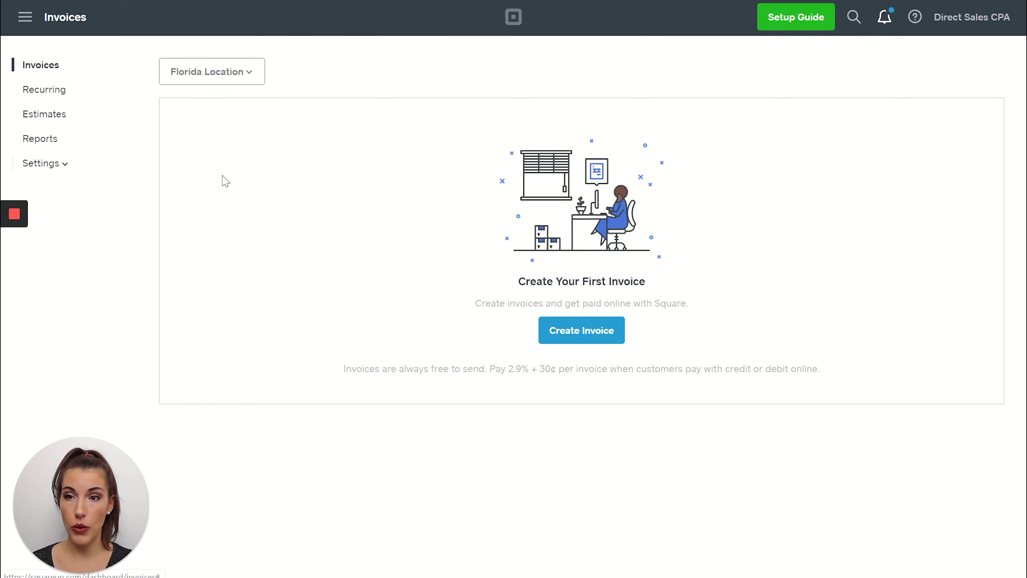
pyautogui.click(25, 18)
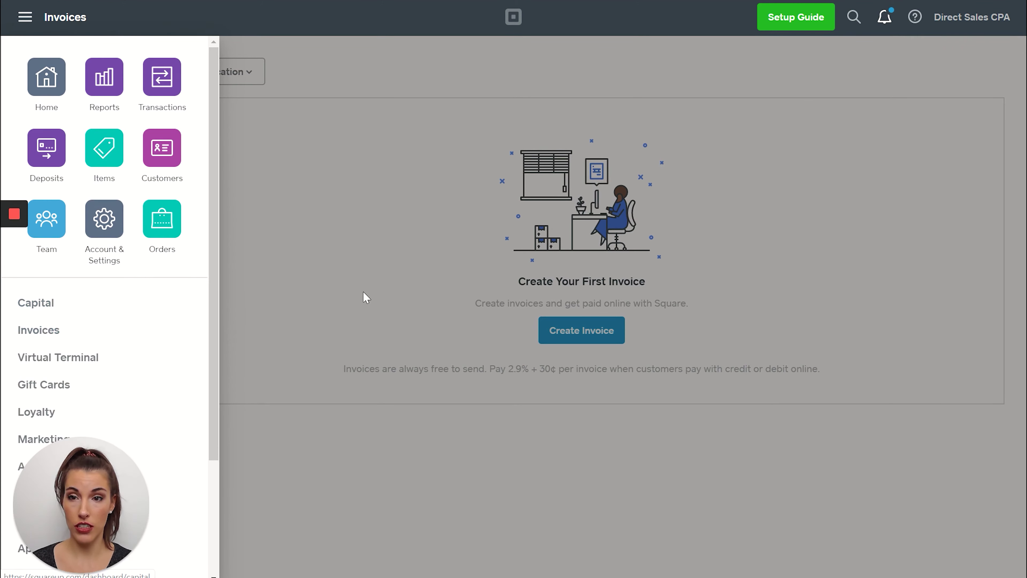
pyautogui.click(363, 296)
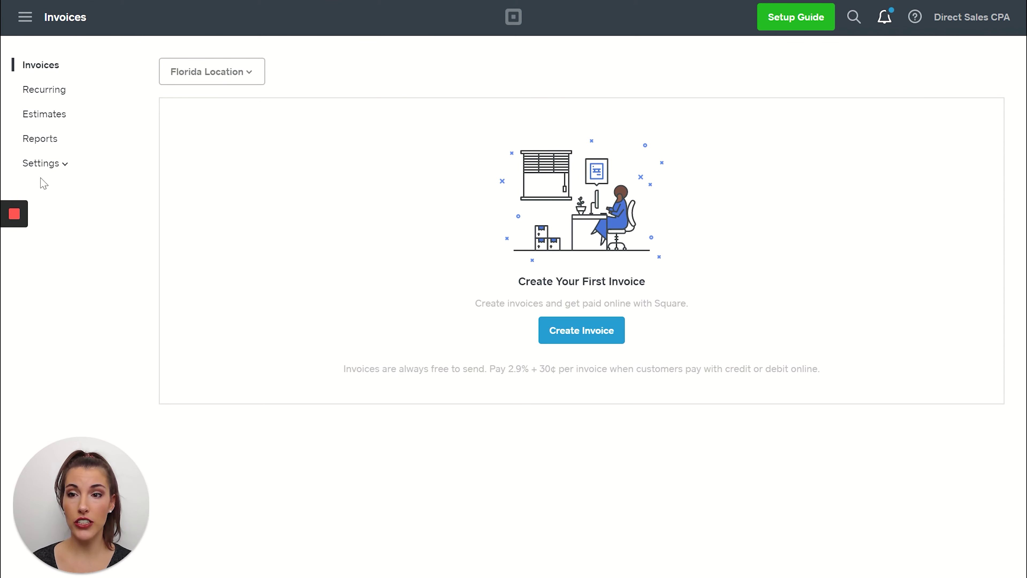
pyautogui.click(42, 166)
pyautogui.click(47, 188)
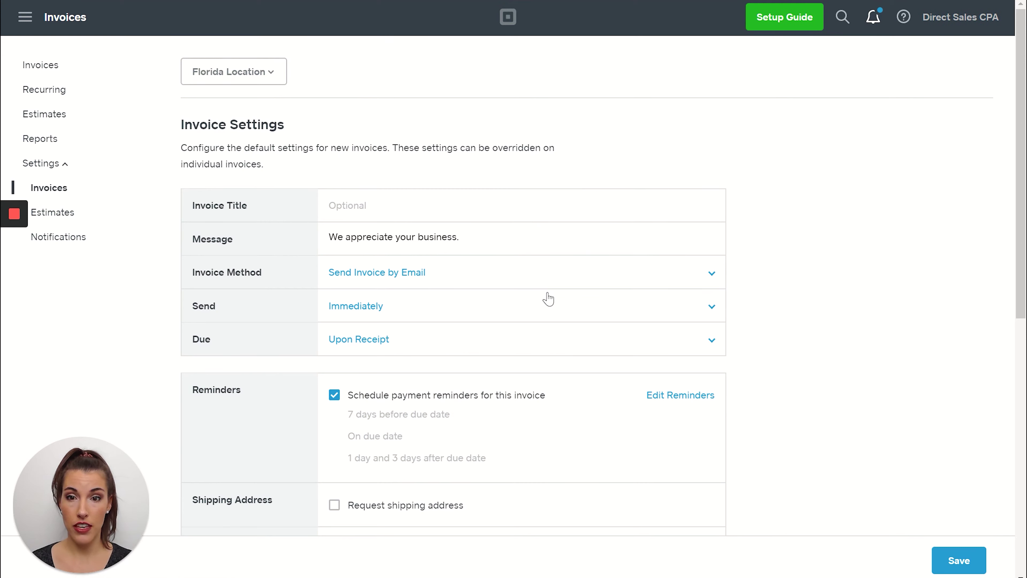
pyautogui.moveTo(489, 240); pyautogui.dragTo(279, 236)
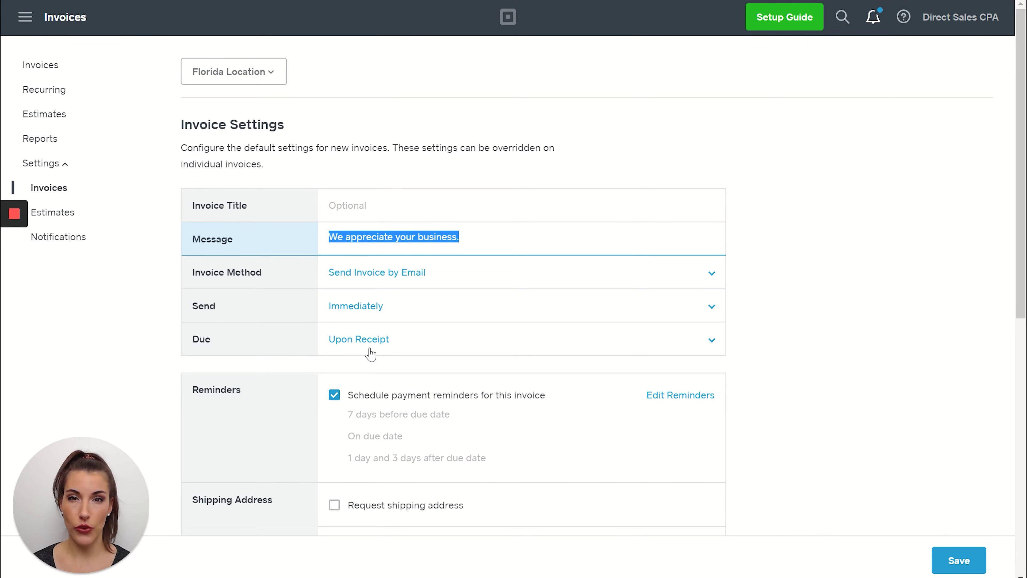
# Step: Make new invoices due In 30 Days by default, keeping immediate email delivery
pyautogui.click(360, 340)
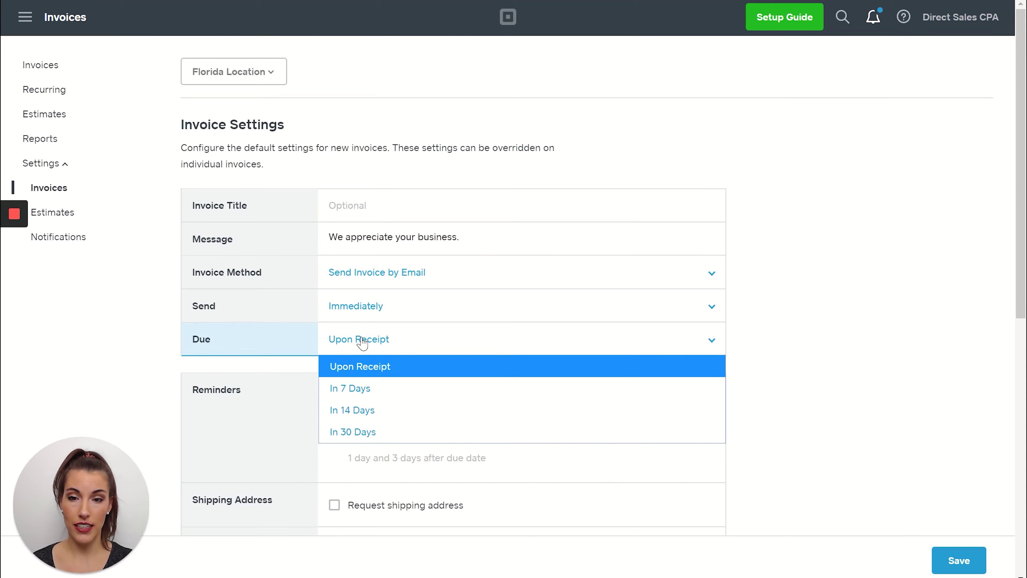
pyautogui.click(357, 425)
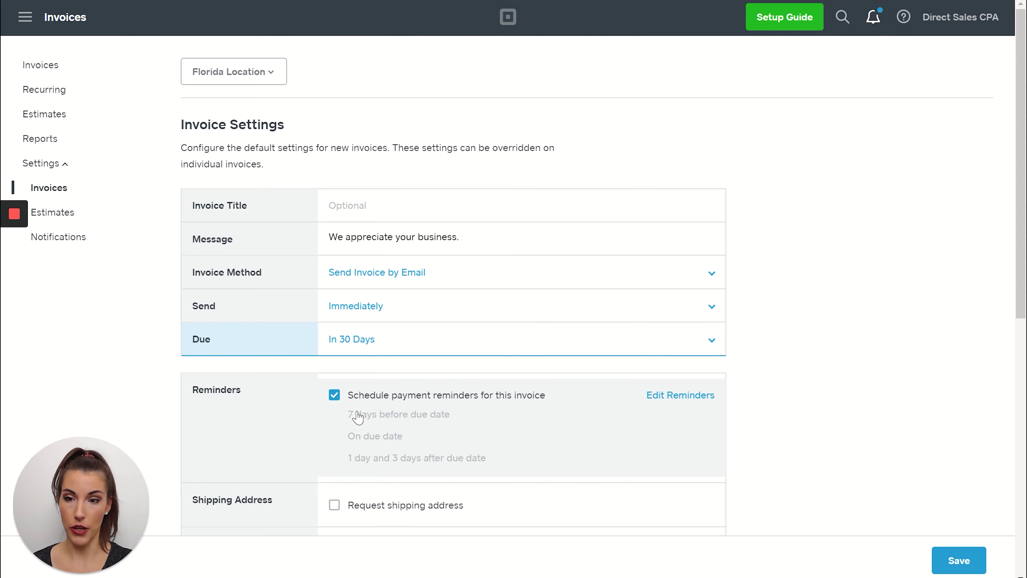
pyautogui.click(380, 315)
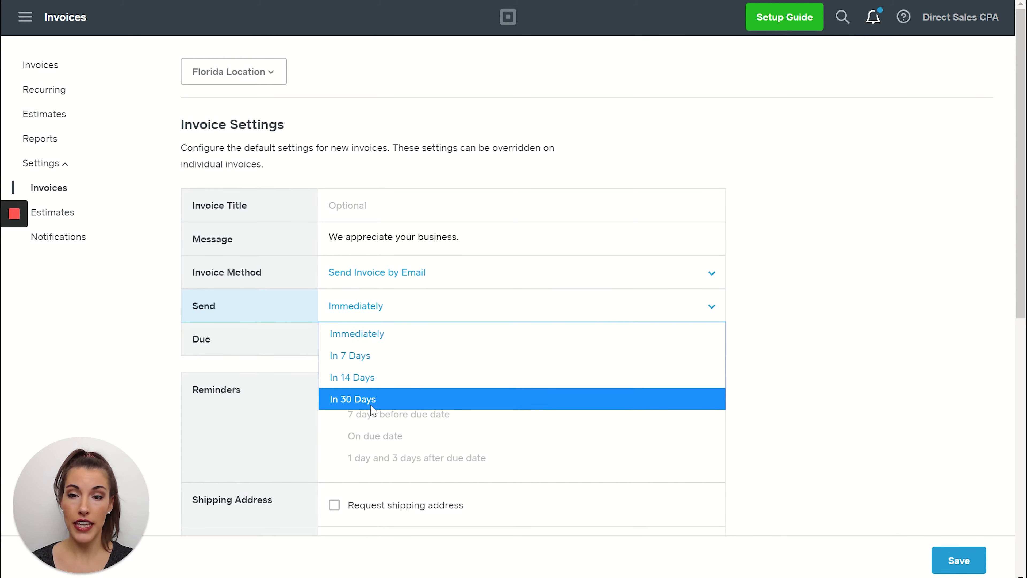
pyautogui.click(373, 311)
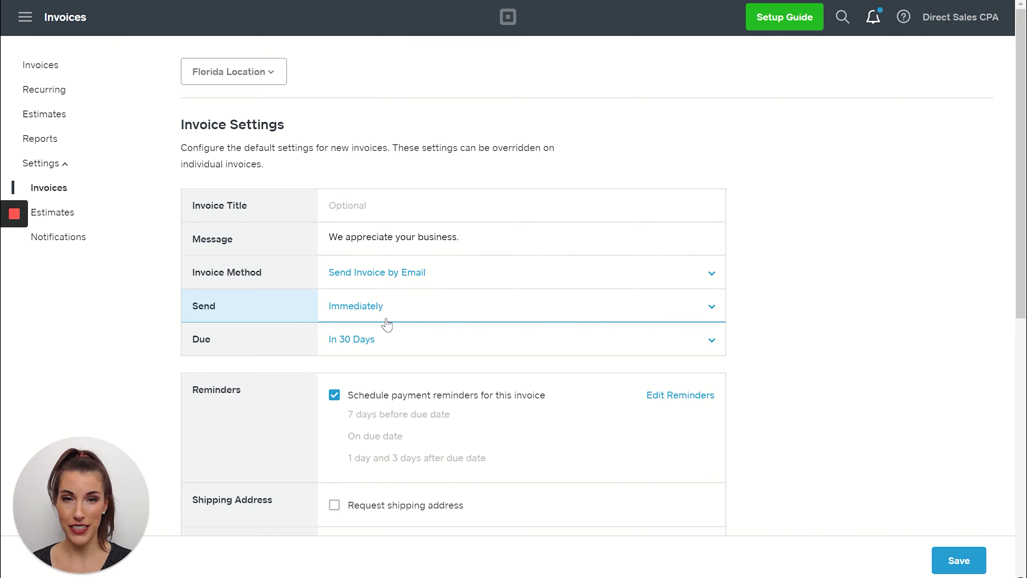
pyautogui.click(397, 276)
pyautogui.click(397, 276)
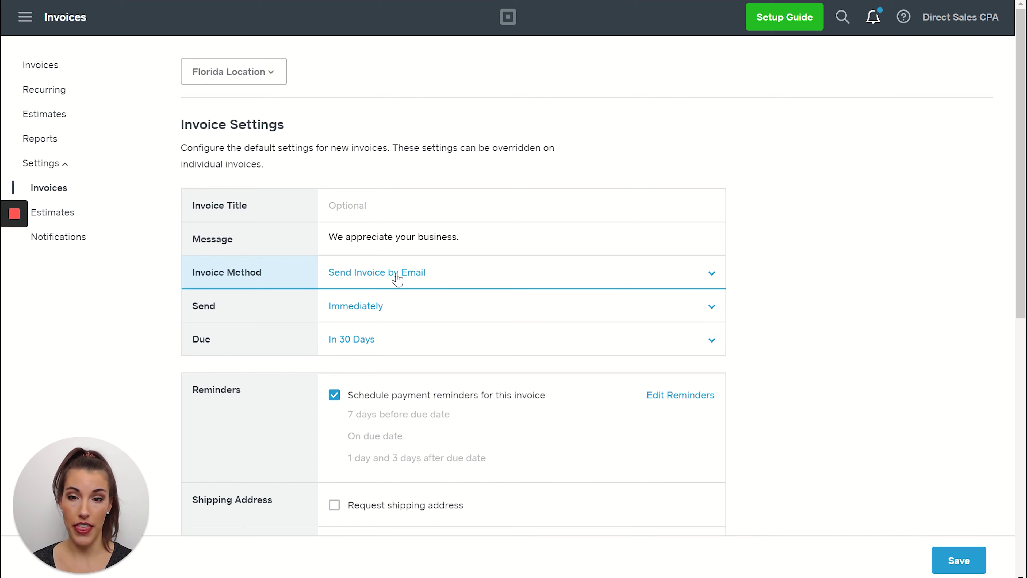
pyautogui.scroll(-3, 1018, 293)
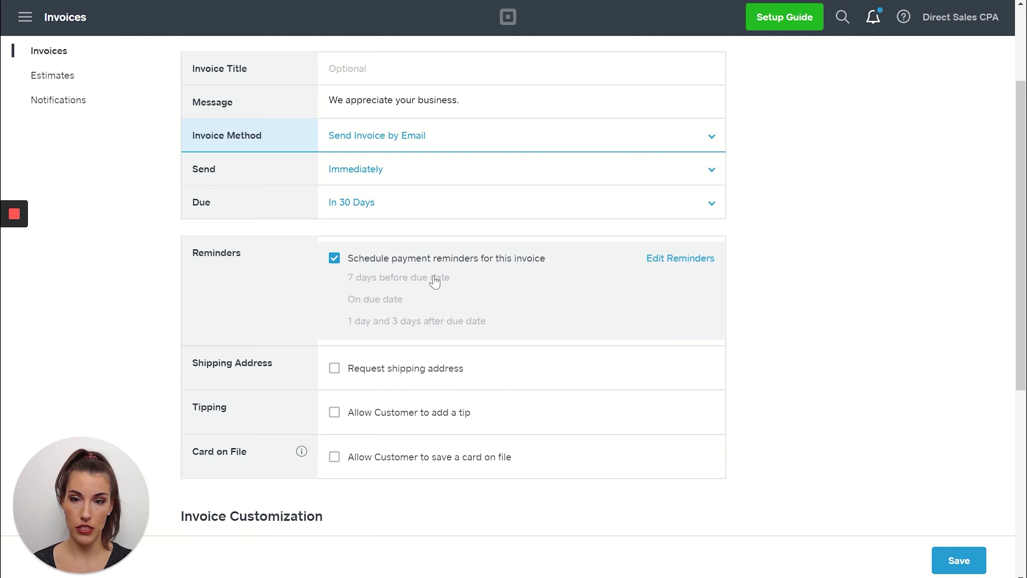
# Step: Leave the shipping-address default off and discard unsaved invoice settings when moving to Receipt settings
pyautogui.click(334, 368)
pyautogui.click(334, 369)
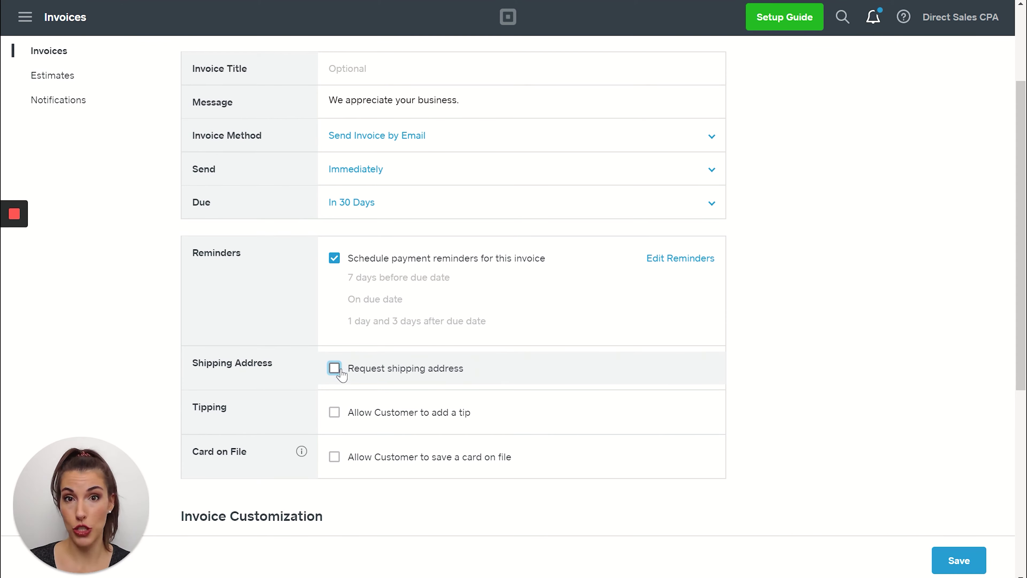
pyautogui.moveTo(1022, 323); pyautogui.dragTo(1012, 455)
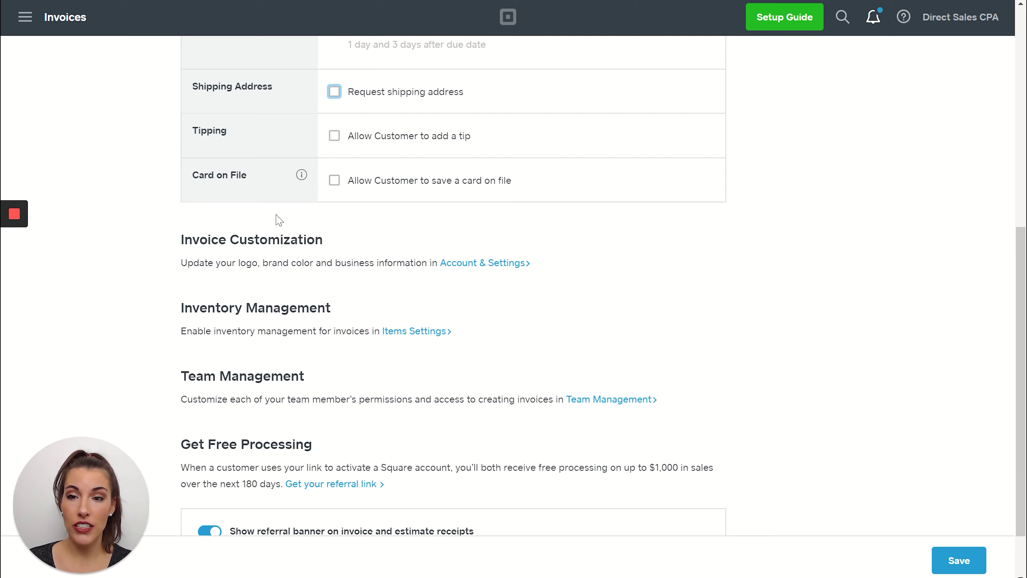
pyautogui.click(498, 263)
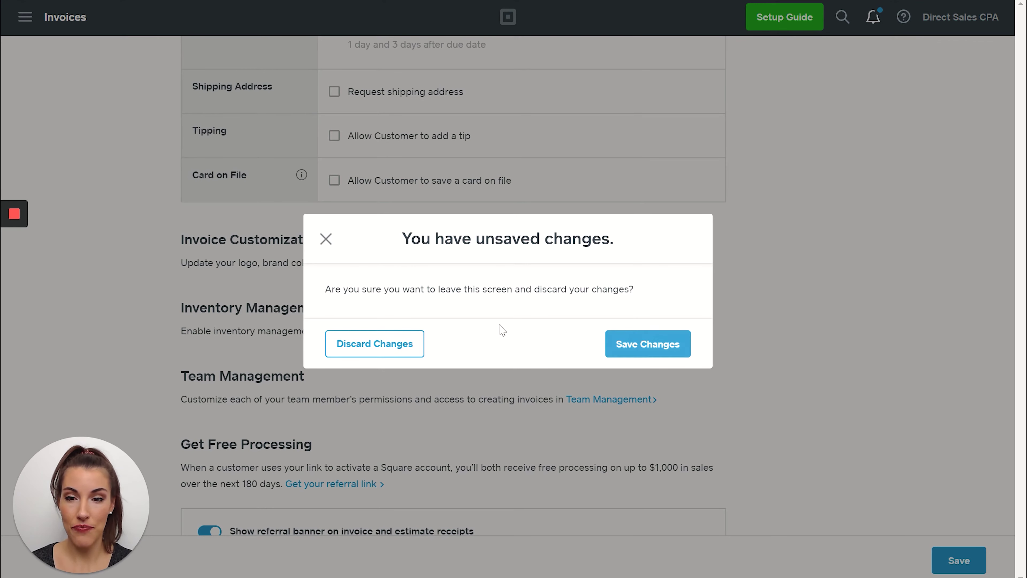
pyautogui.click(382, 344)
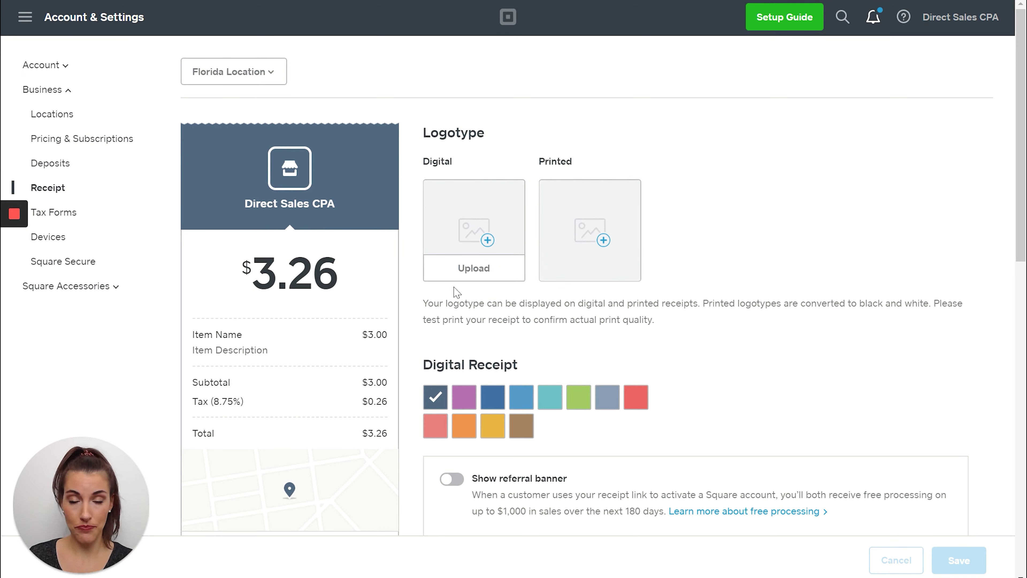
# Step: Choose the green digital receipt color and switch on Show referral banner
pyautogui.click(500, 398)
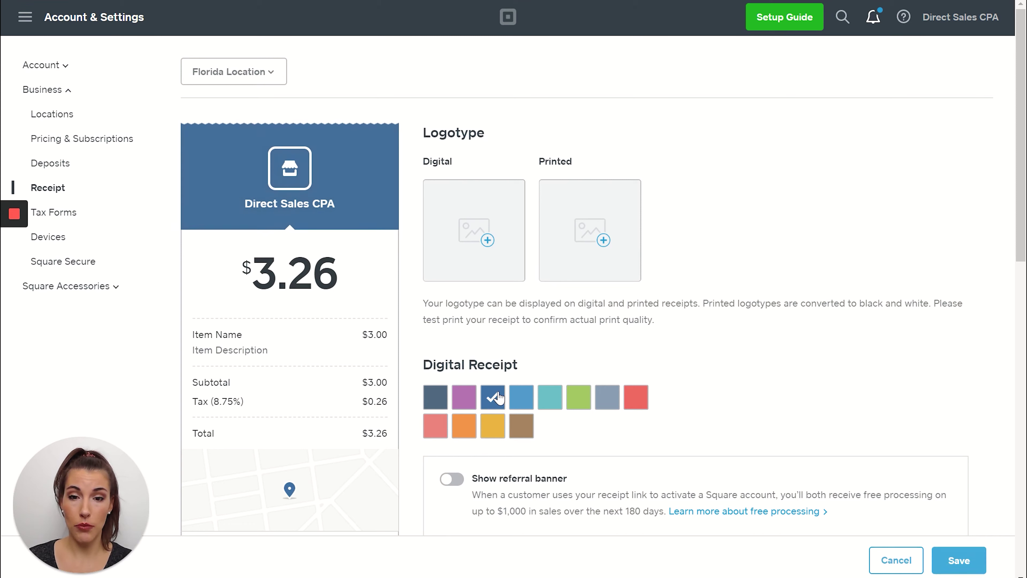
pyautogui.click(579, 398)
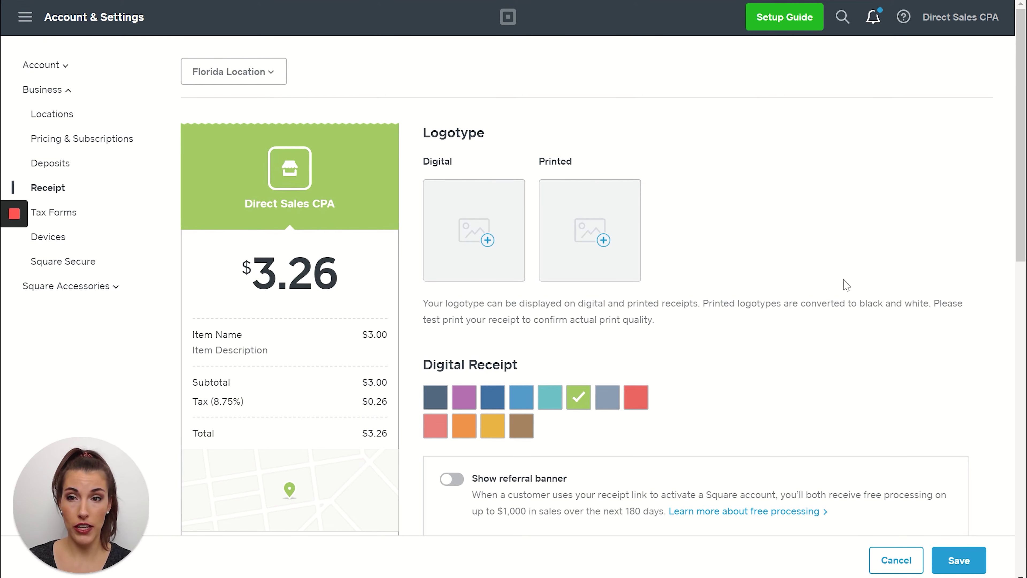
pyautogui.scroll(-3, 1021, 137)
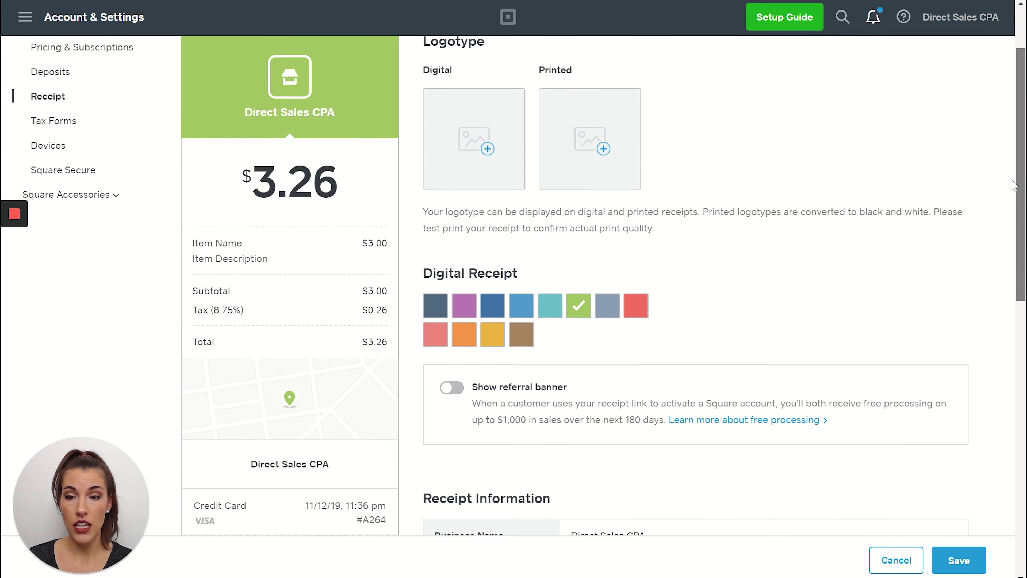
pyautogui.click(452, 344)
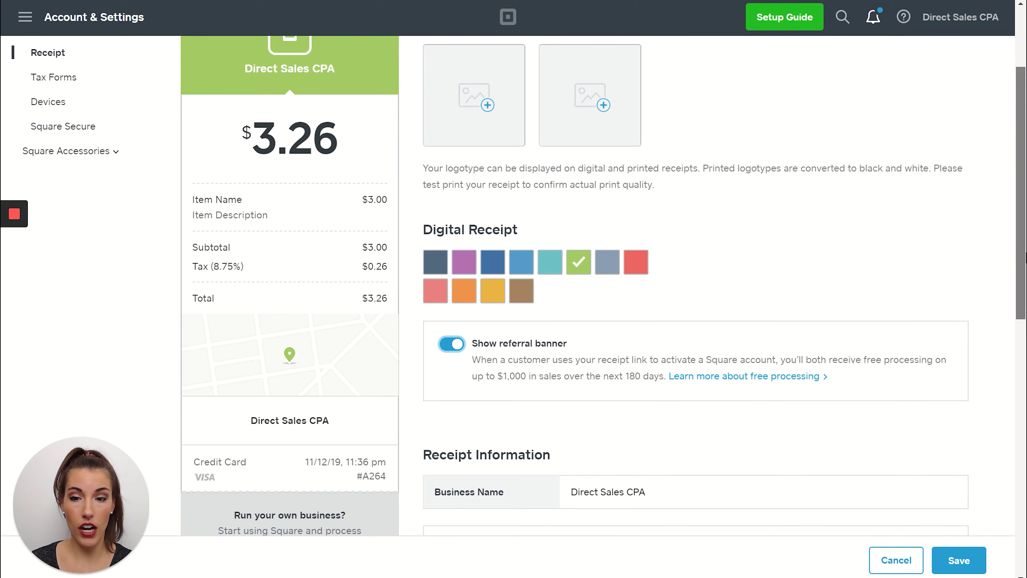
pyautogui.scroll(-5, 284, 242)
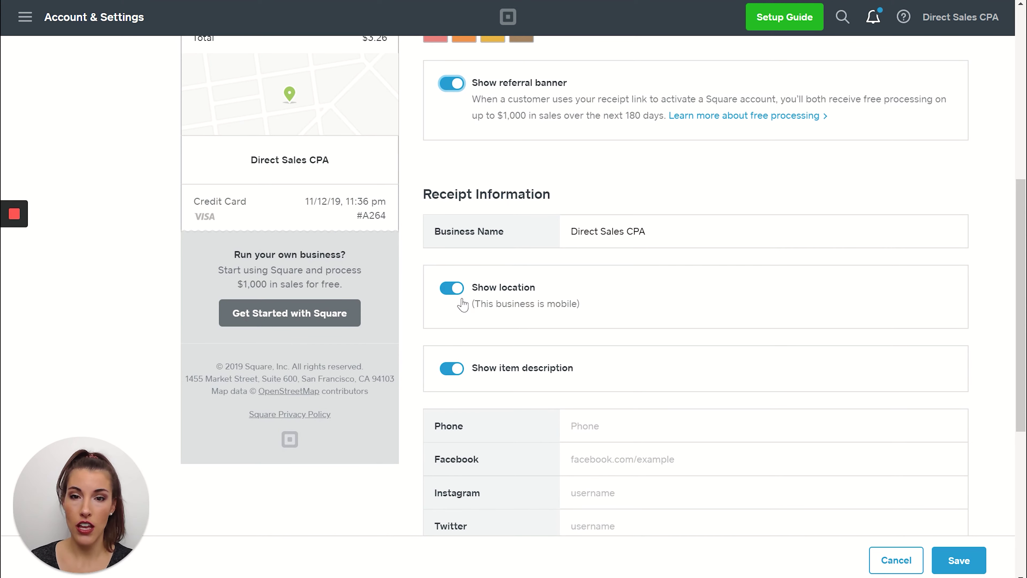
# Step: Switch off Show location and Show item description under Receipt Information
pyautogui.click(451, 288)
pyautogui.click(451, 290)
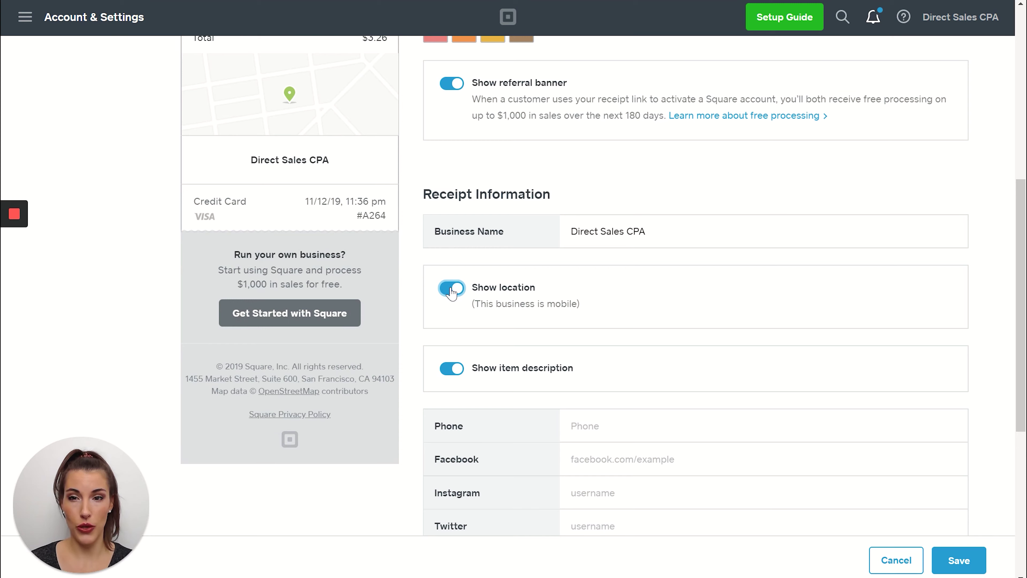
pyautogui.click(451, 290)
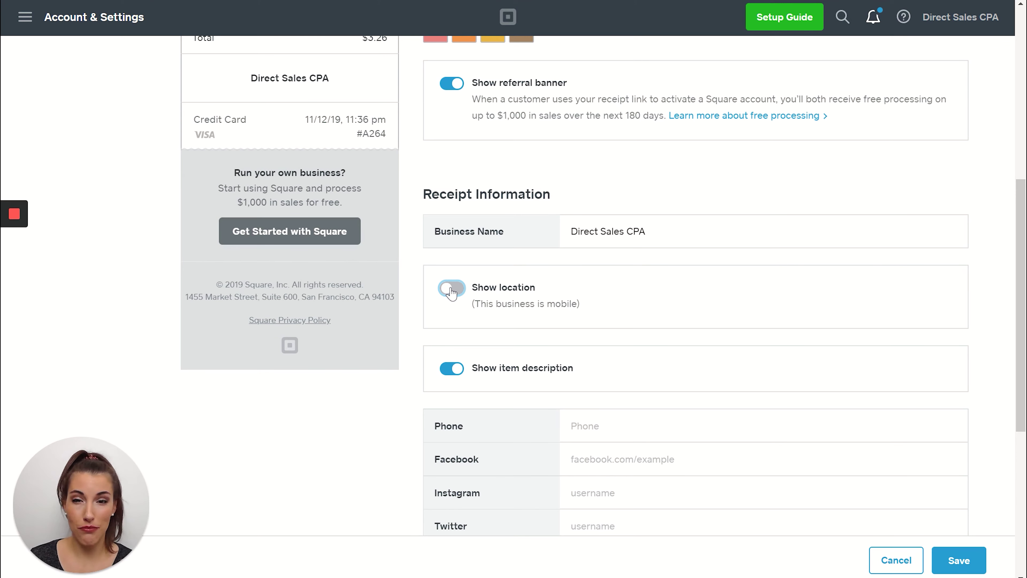
pyautogui.click(452, 375)
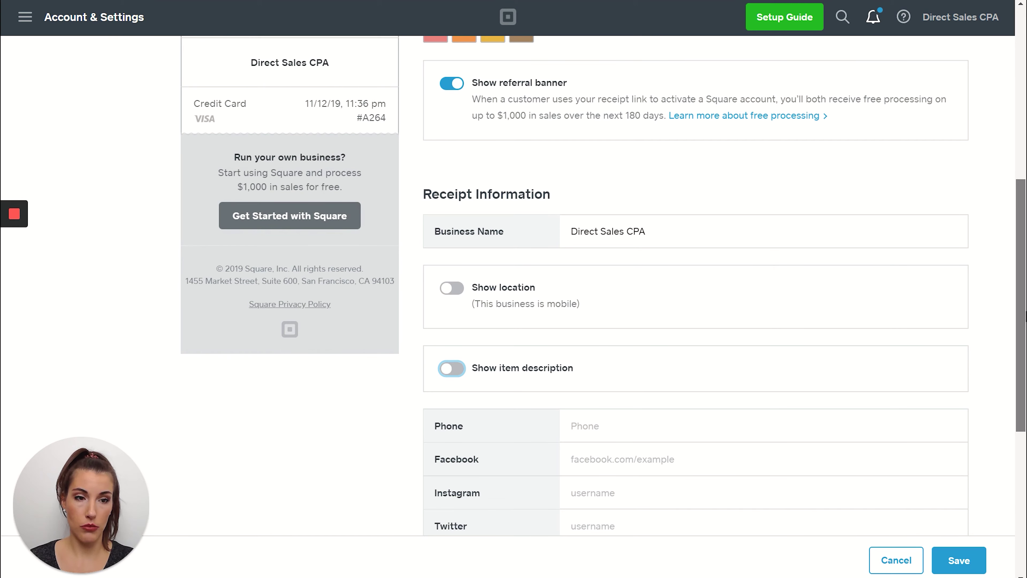
pyautogui.scroll(3, 993, 336)
pyautogui.scroll(3, 992, 335)
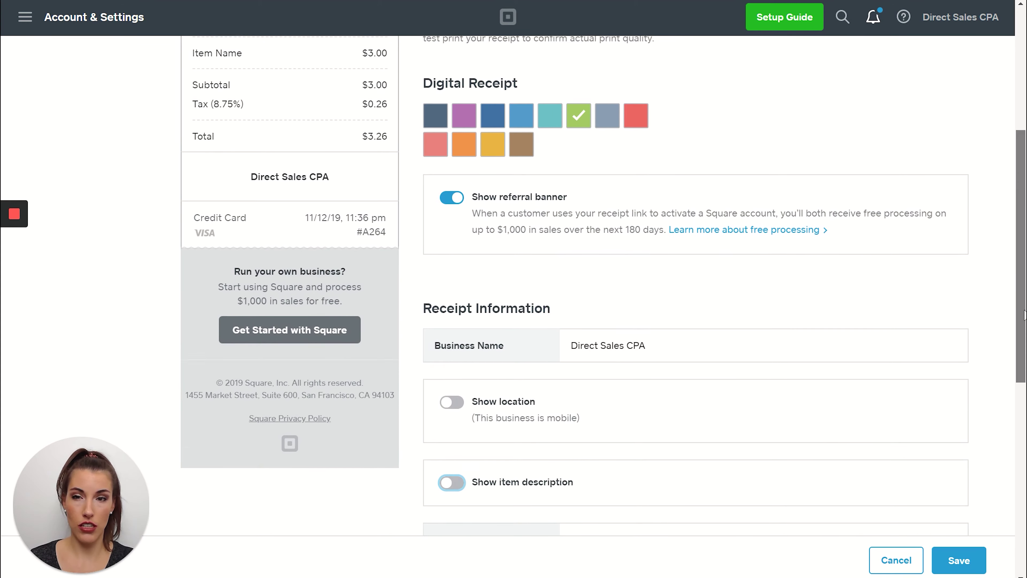
pyautogui.click(567, 488)
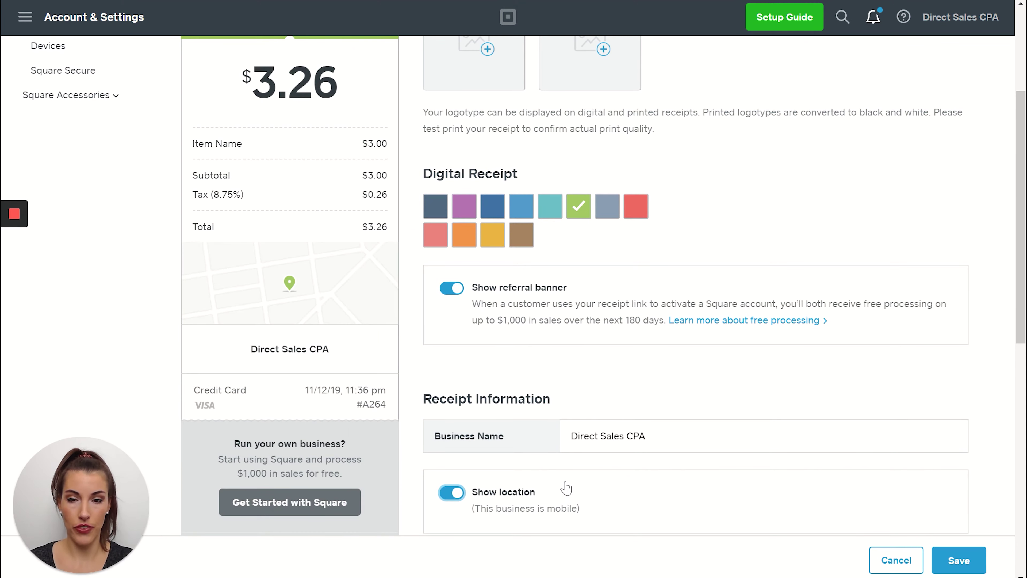
pyautogui.scroll(-1, 564, 487)
pyautogui.click(547, 484)
pyautogui.scroll(-2, 546, 483)
pyautogui.click(453, 492)
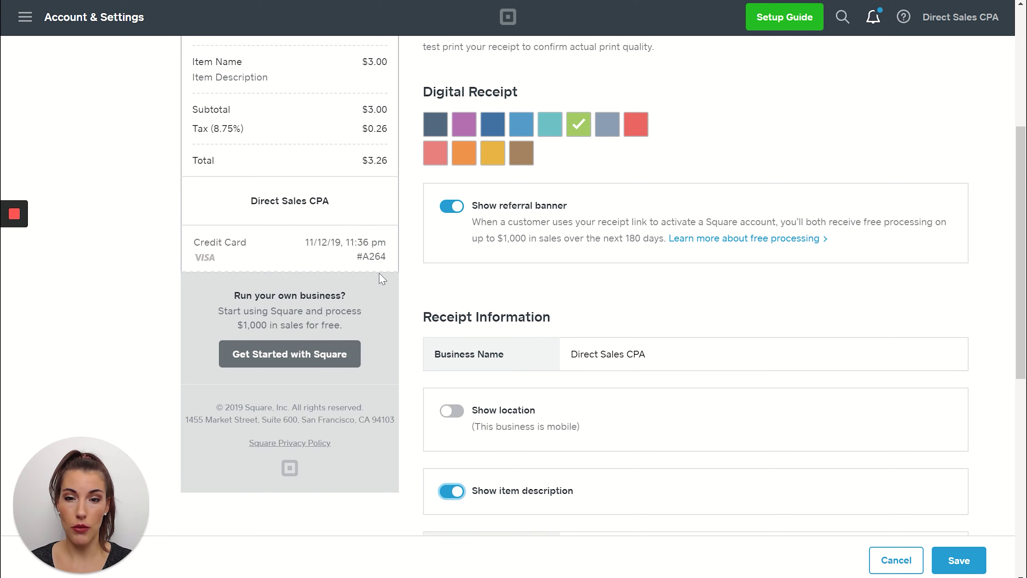
pyautogui.click(456, 497)
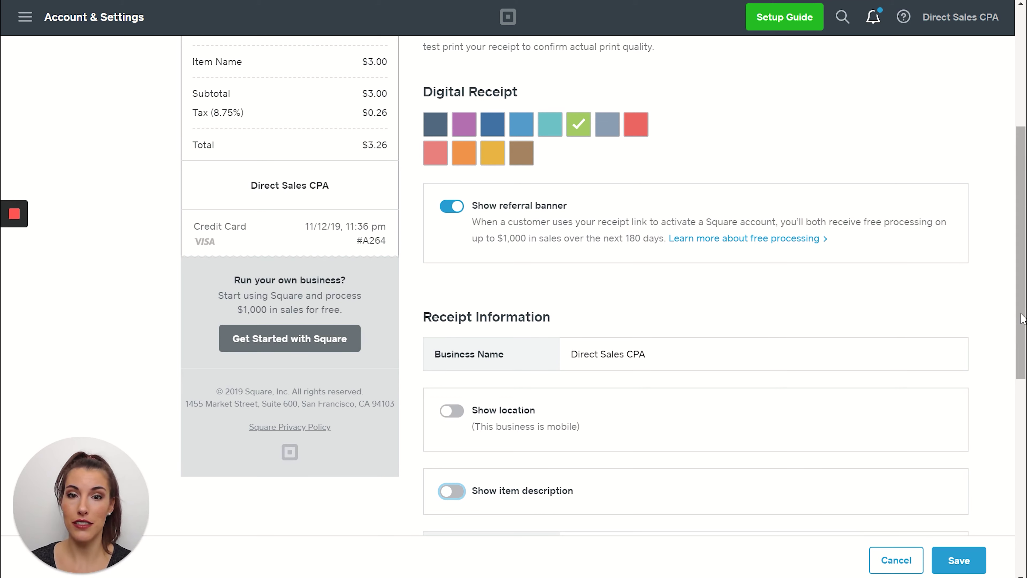
pyautogui.scroll(-10, 1022, 325)
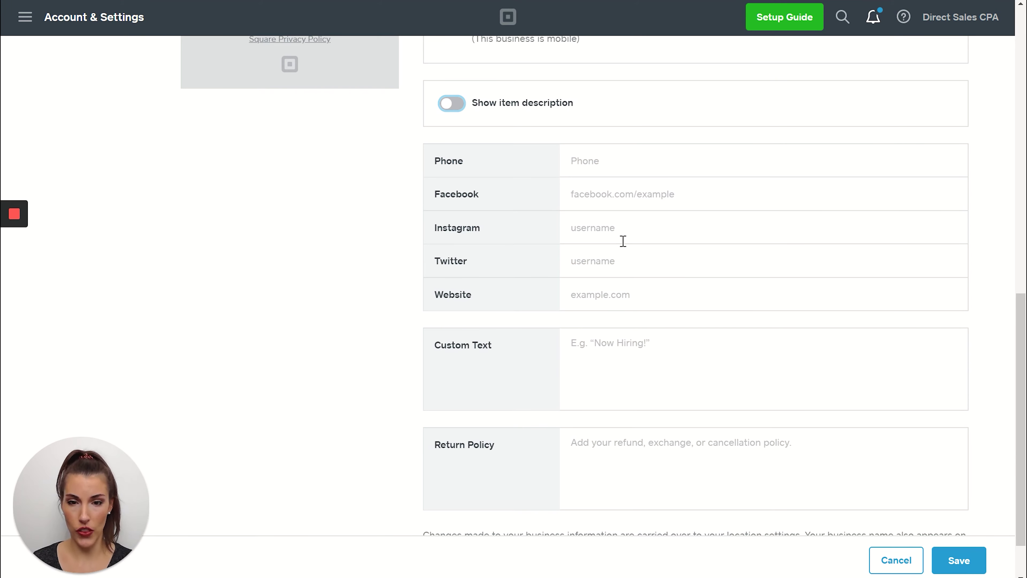
# Step: Look over the receipt's Return Policy and Custom Text fields
pyautogui.click(616, 466)
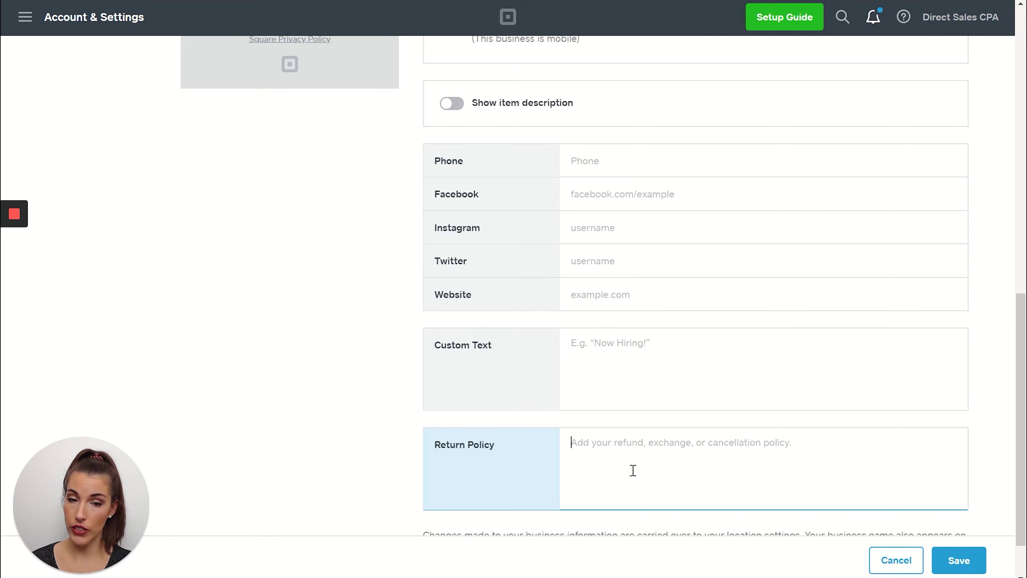
pyautogui.click(676, 360)
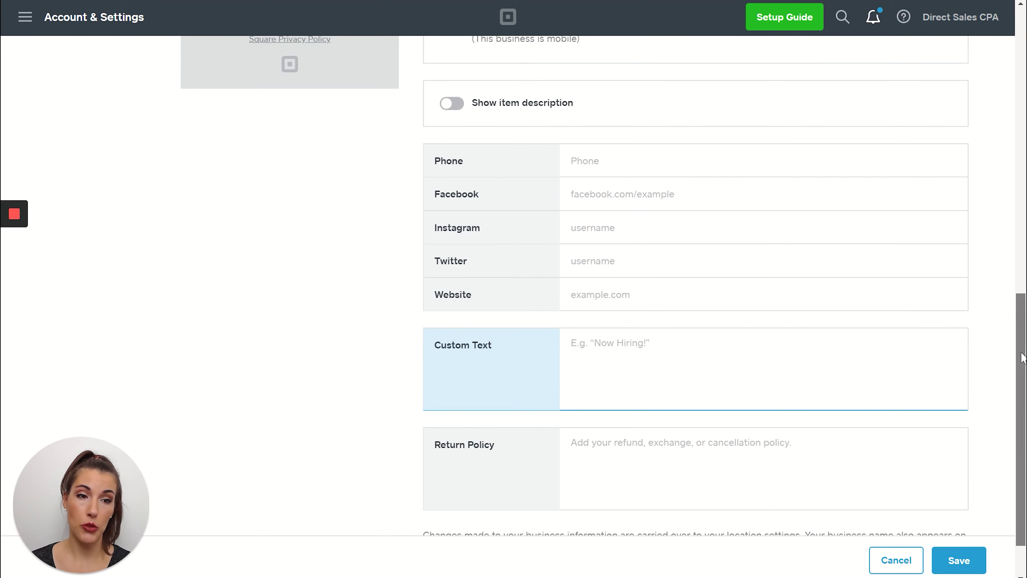
pyautogui.scroll(-1, 1021, 381)
pyautogui.scroll(-1, 1021, 381)
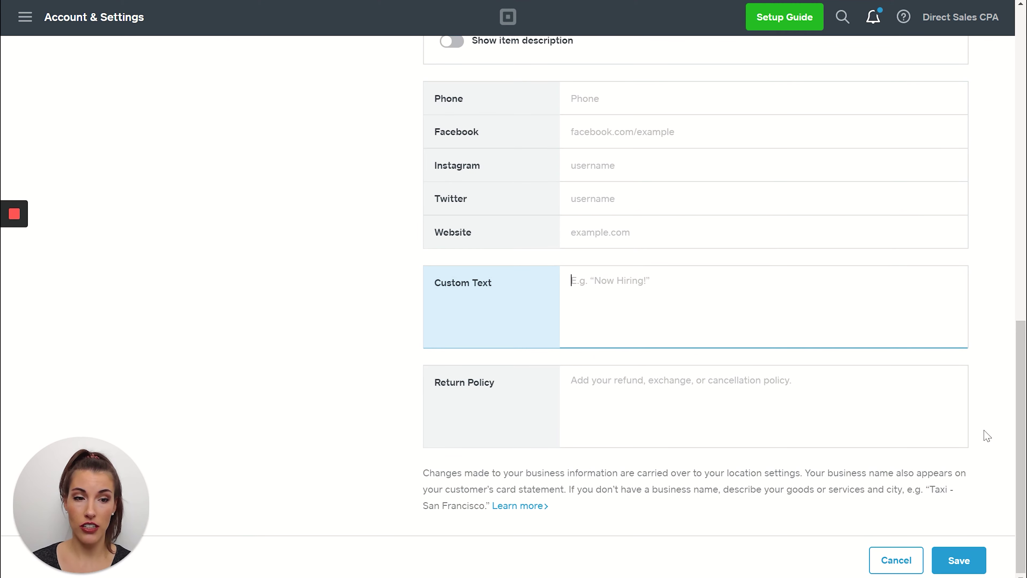
pyautogui.scroll(5, 1009, 379)
pyautogui.scroll(10, 1005, 275)
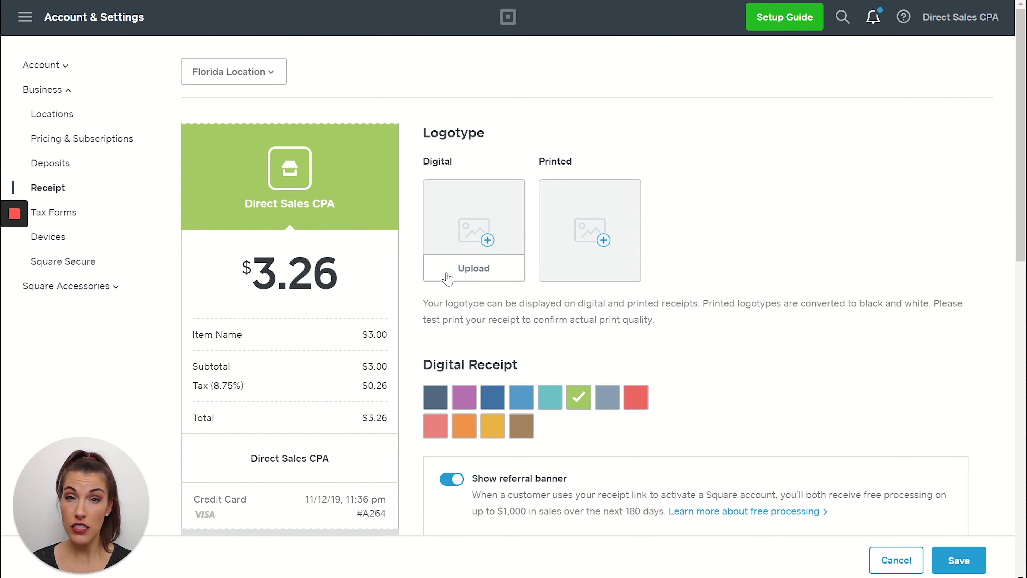
# Step: Check the business location list, then go to Invoices and expand its settings options
pyautogui.click(261, 84)
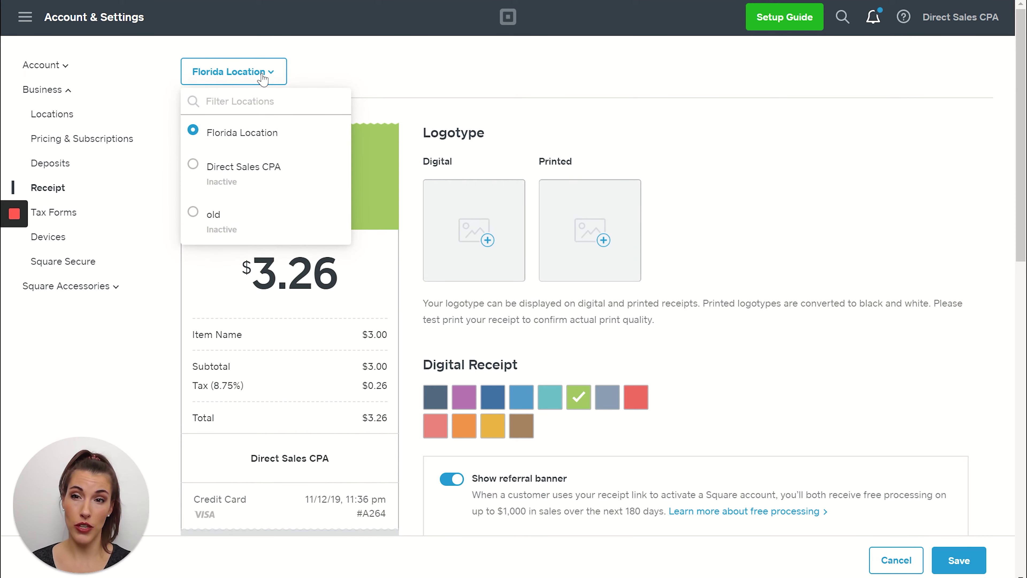
pyautogui.click(263, 79)
pyautogui.click(24, 18)
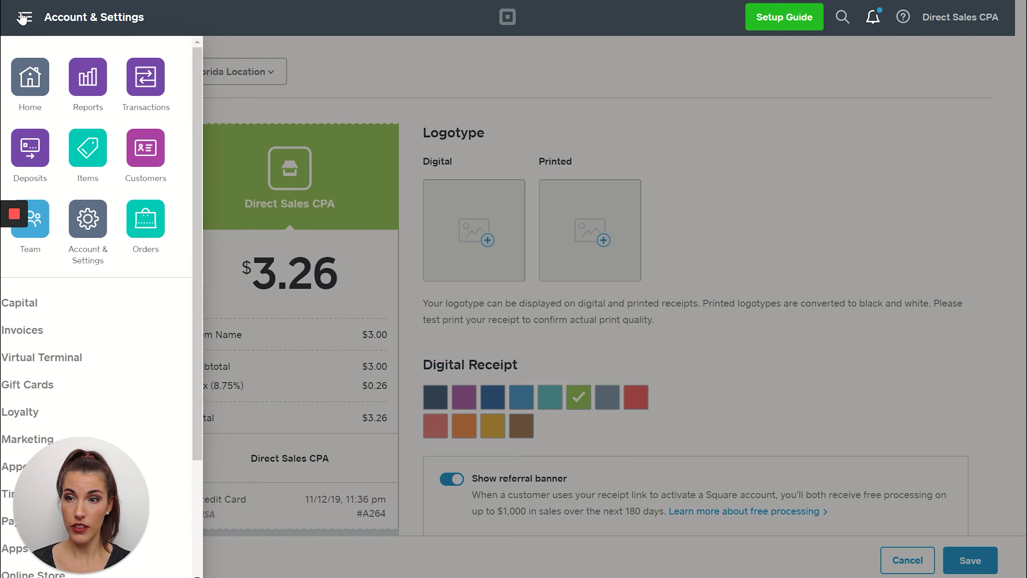
pyautogui.click(66, 337)
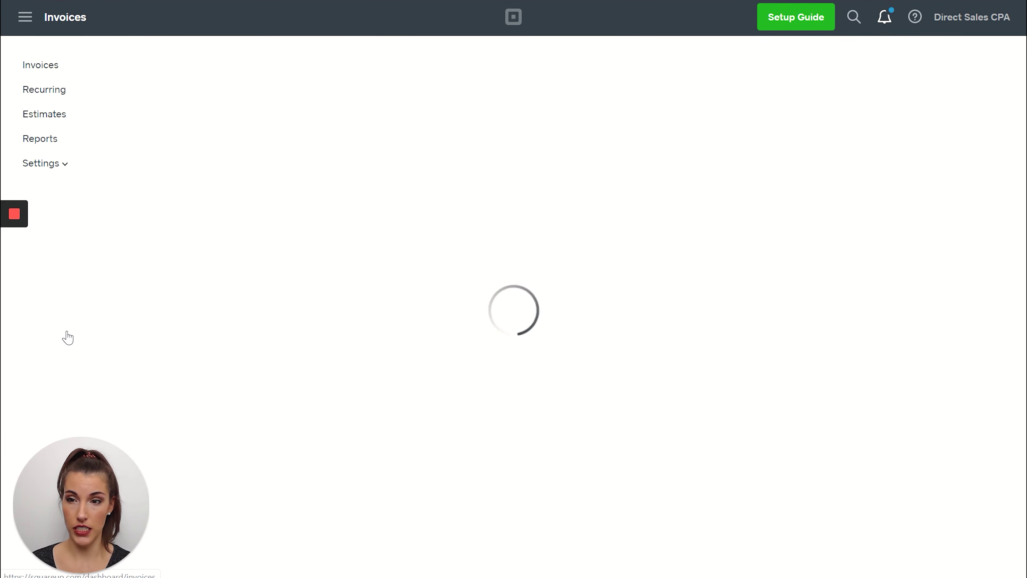
pyautogui.click(61, 163)
# Step: Review the default invoice settings for tipping, card-on-file saving and the referral banner
pyautogui.click(61, 189)
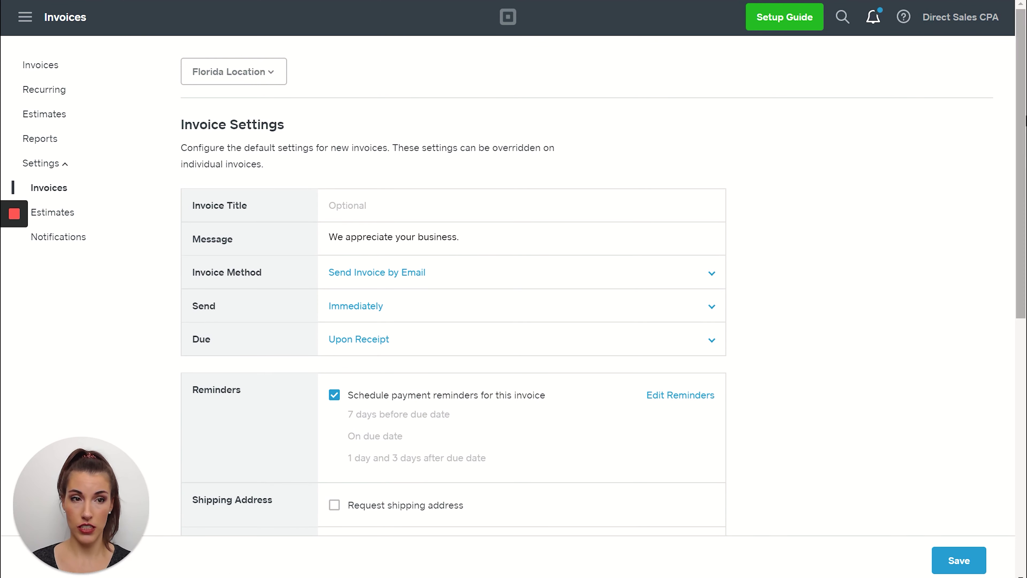
pyautogui.scroll(-10, 997, 407)
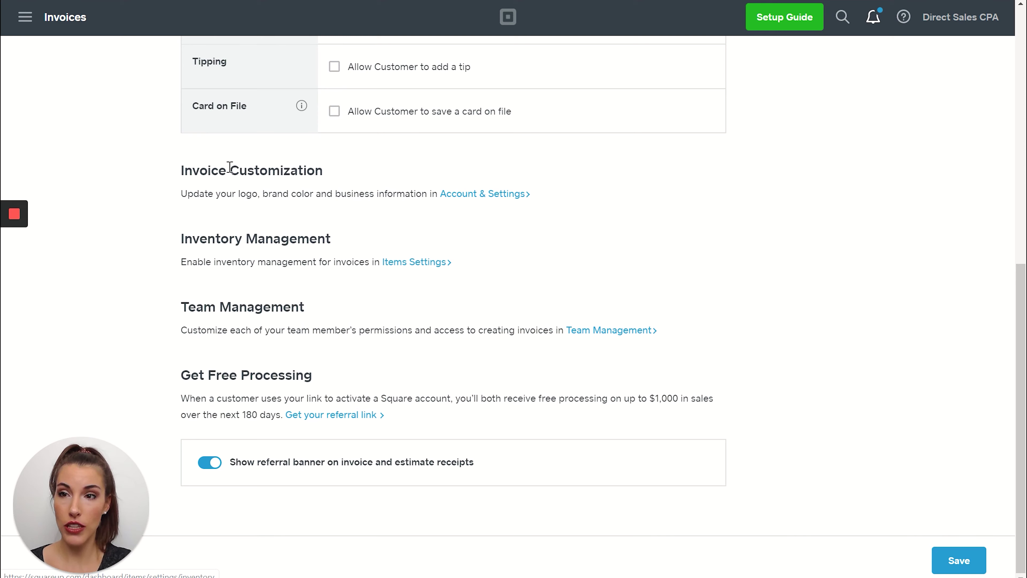
pyautogui.click(24, 19)
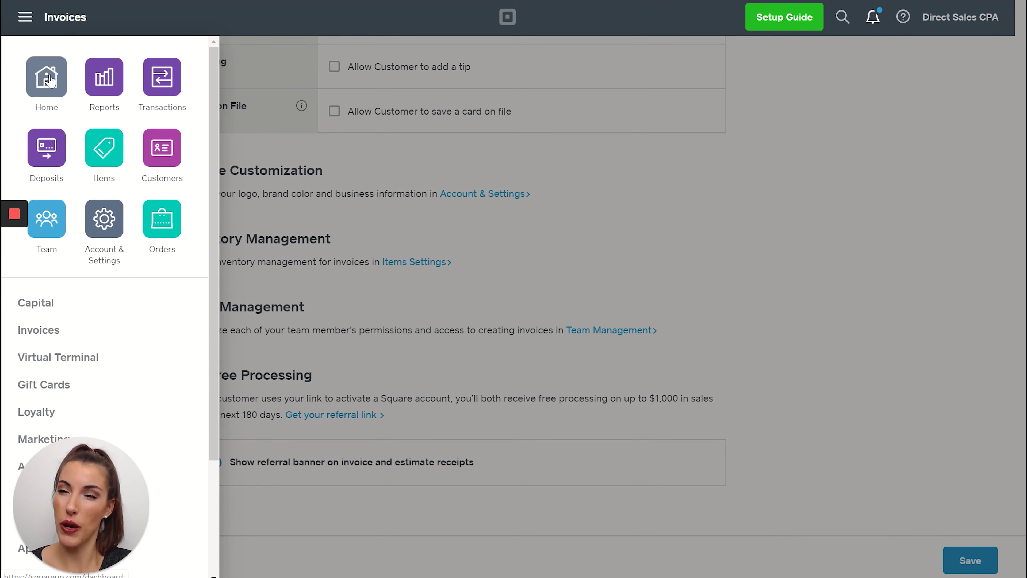
# Step: Browse the item library, then return to Invoices and start a new invoice
pyautogui.click(115, 161)
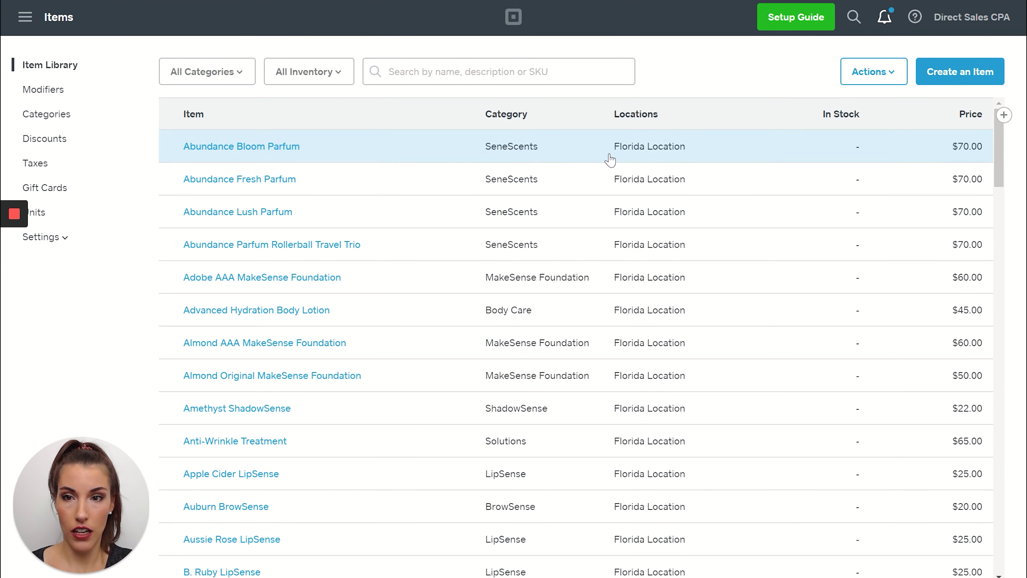
pyautogui.click(35, 17)
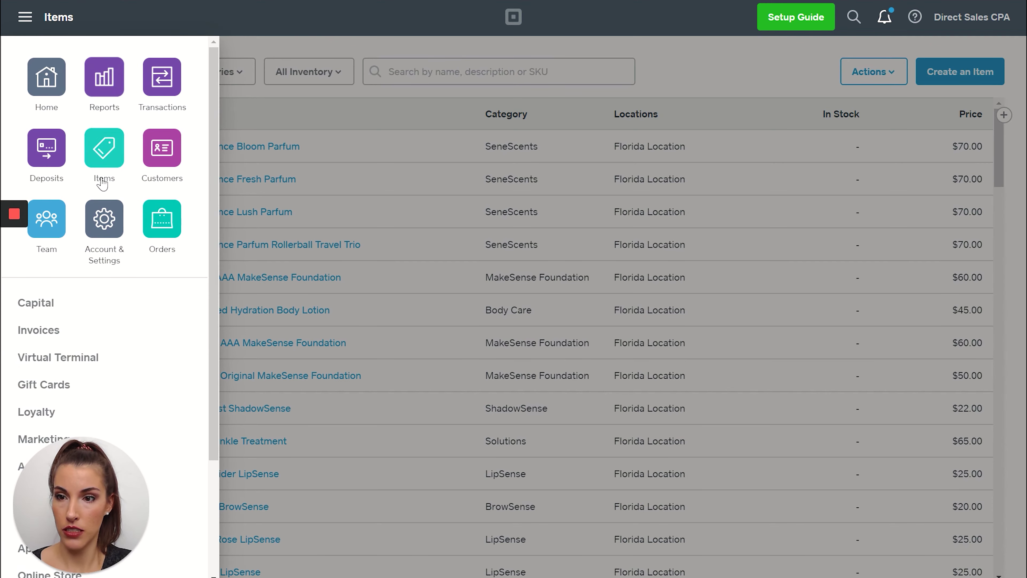
pyautogui.click(104, 162)
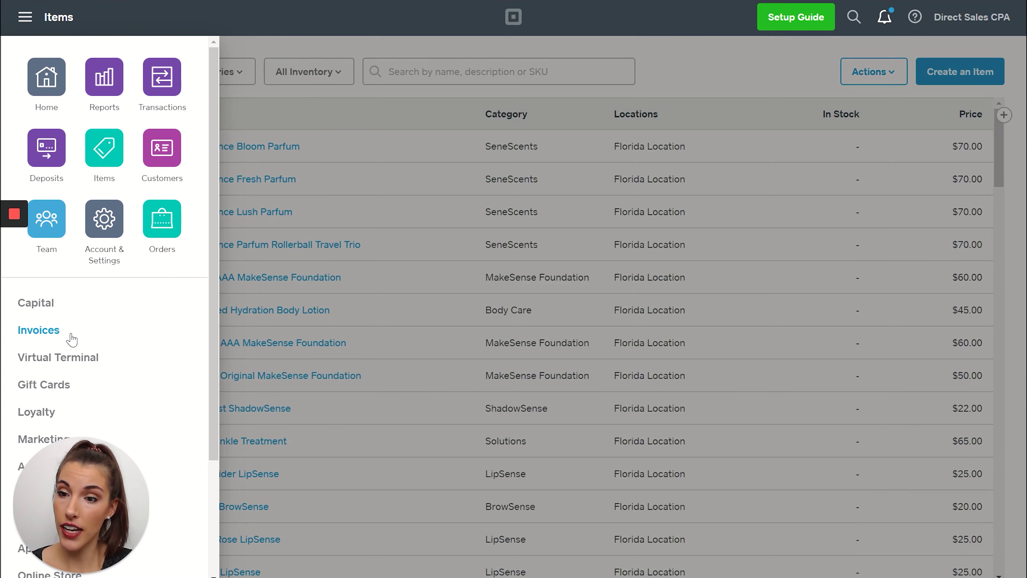
pyautogui.click(71, 336)
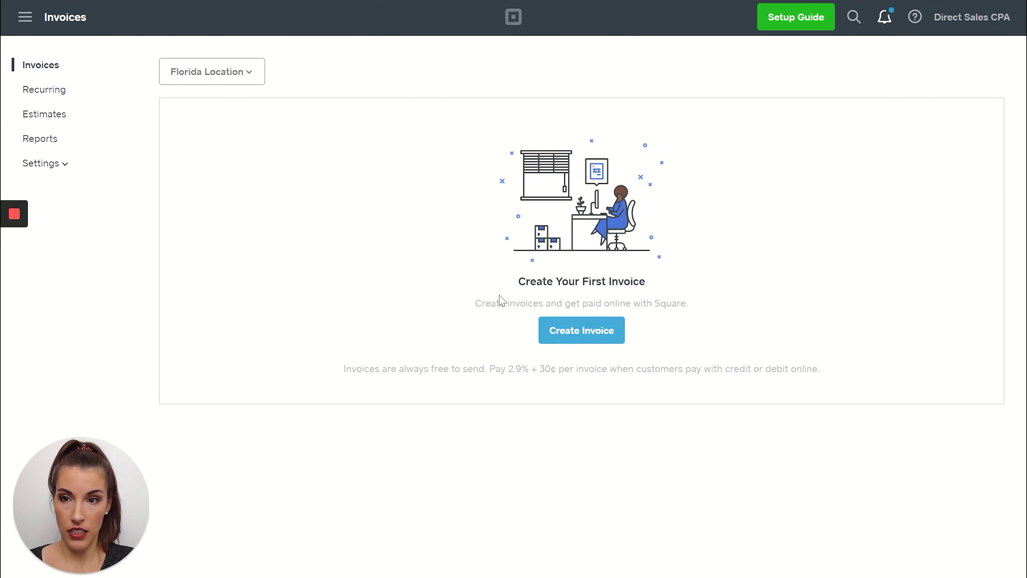
pyautogui.click(554, 336)
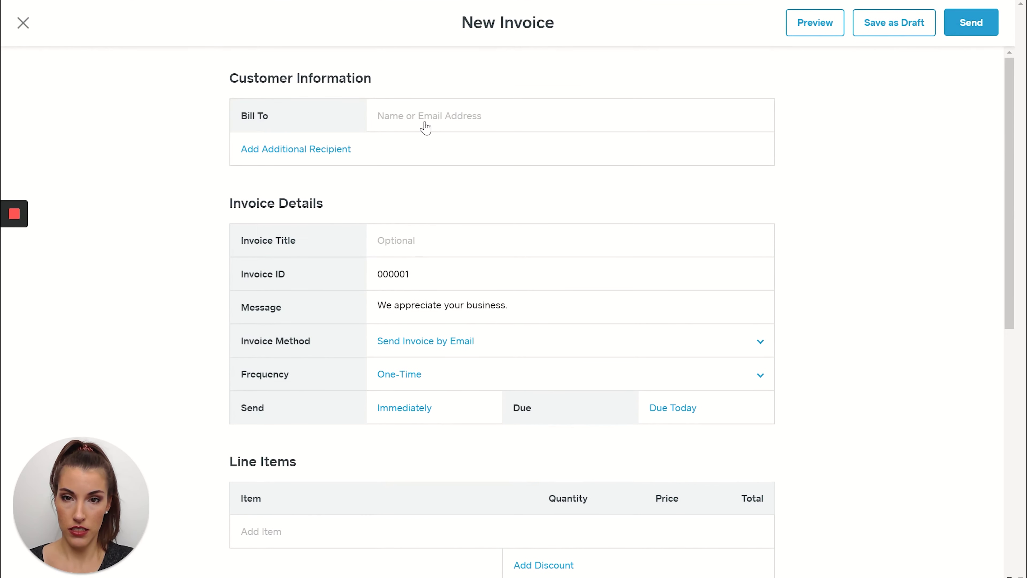
# Step: Bill the new invoice to the saved customer
pyautogui.click(422, 126)
pyautogui.click(445, 144)
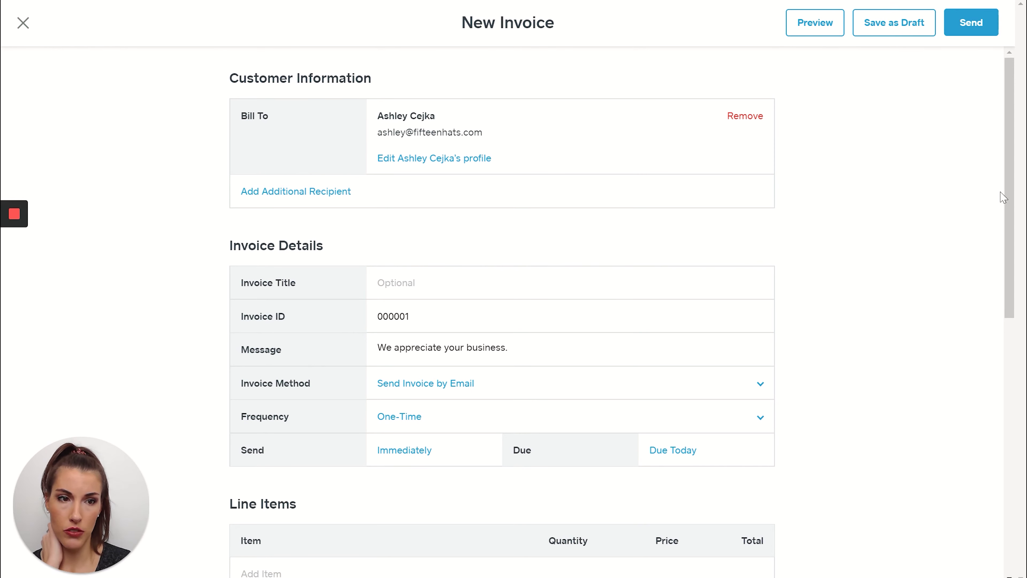
pyautogui.moveTo(1005, 197); pyautogui.dragTo(996, 279)
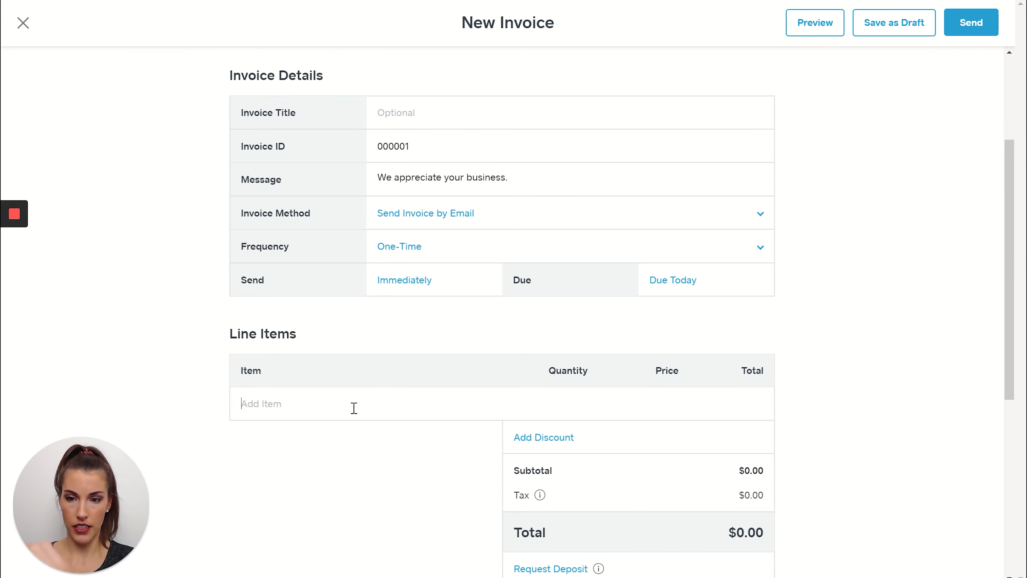
# Step: Add one Blu-Red LipSense at $25.00 and send the invoice
pyautogui.click(354, 408)
pyautogui.write('blu')
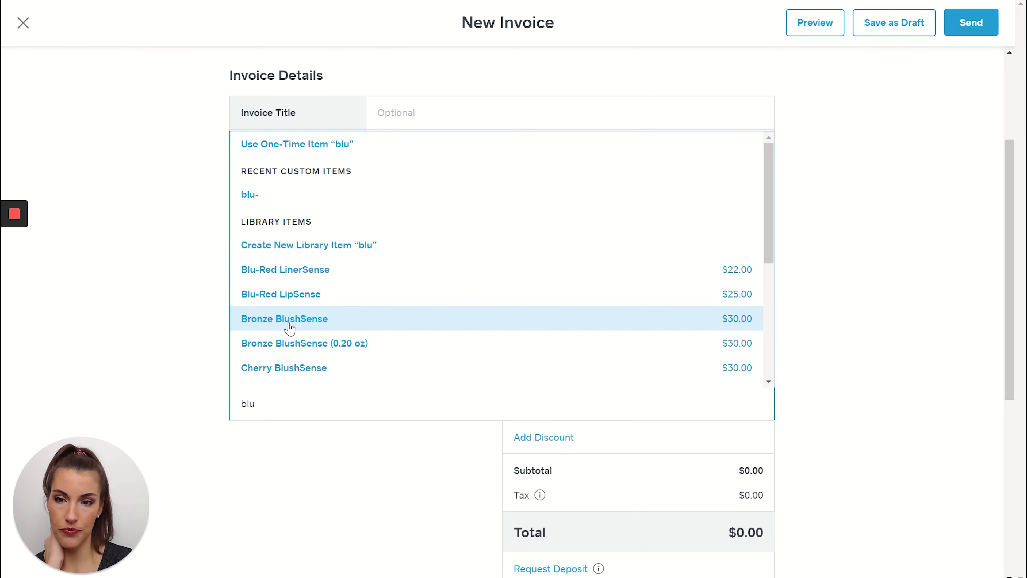
pyautogui.click(299, 295)
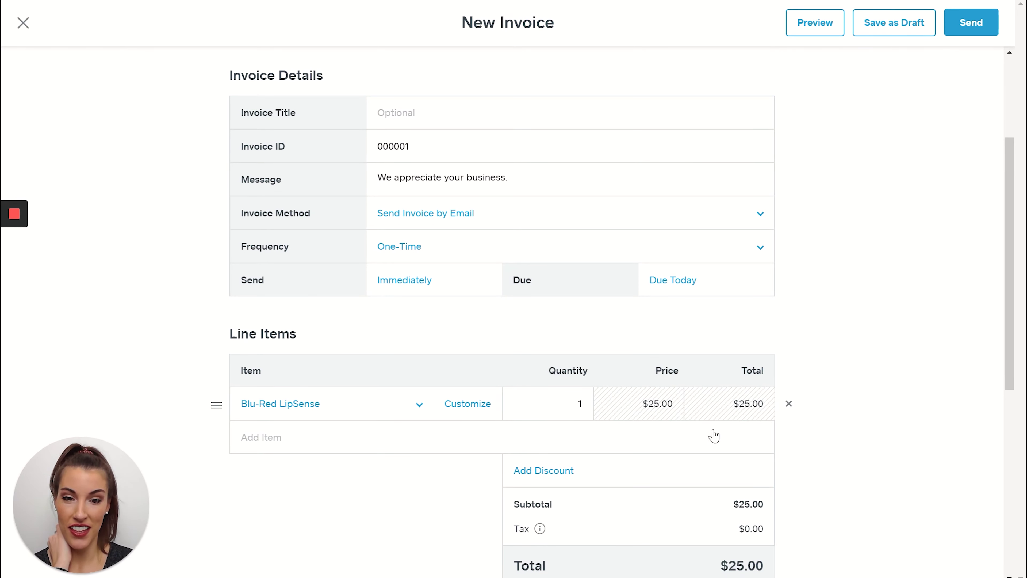
pyautogui.moveTo(1010, 344); pyautogui.dragTo(1004, 404)
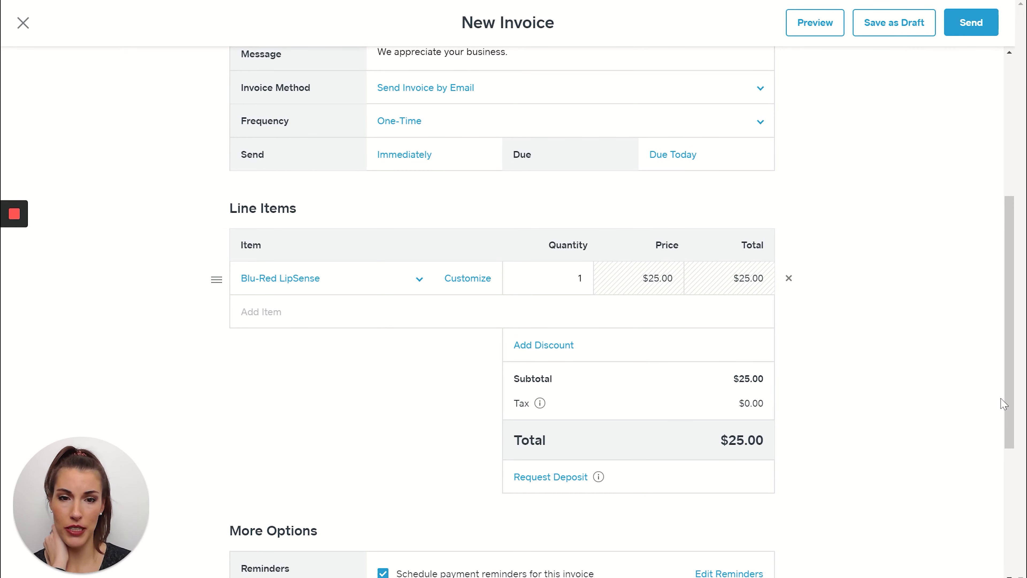
pyautogui.click(978, 28)
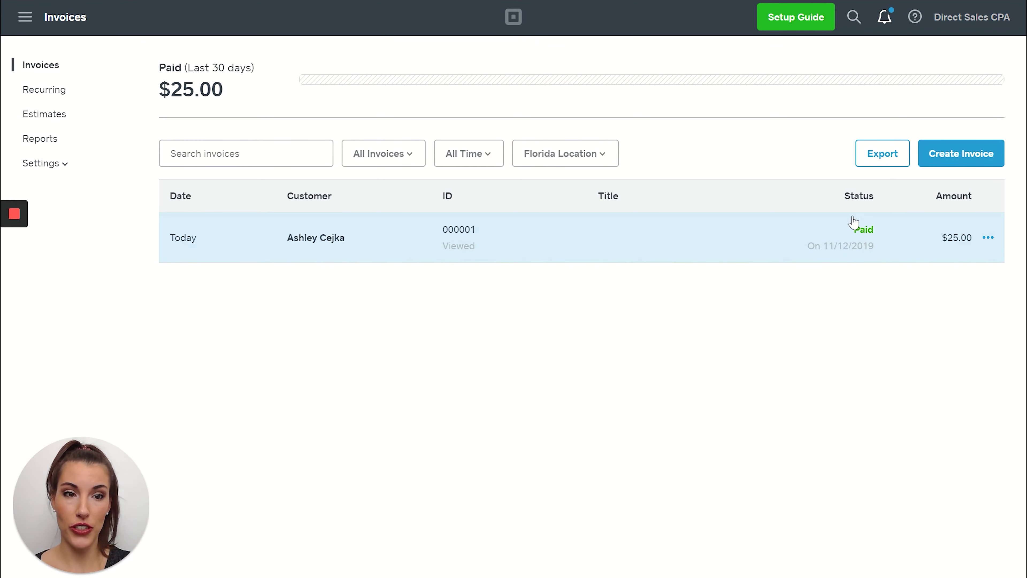
# Step: Open the details of paid invoice 000001 for $25.00
pyautogui.click(813, 263)
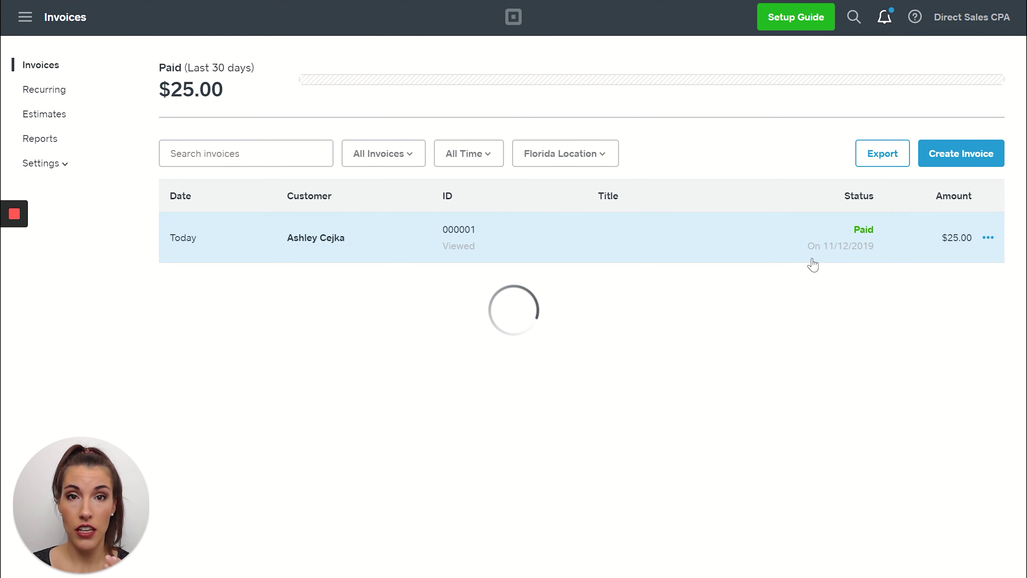
# Step: Start a refund for invoice 000001 from its actions menu
pyautogui.click(812, 258)
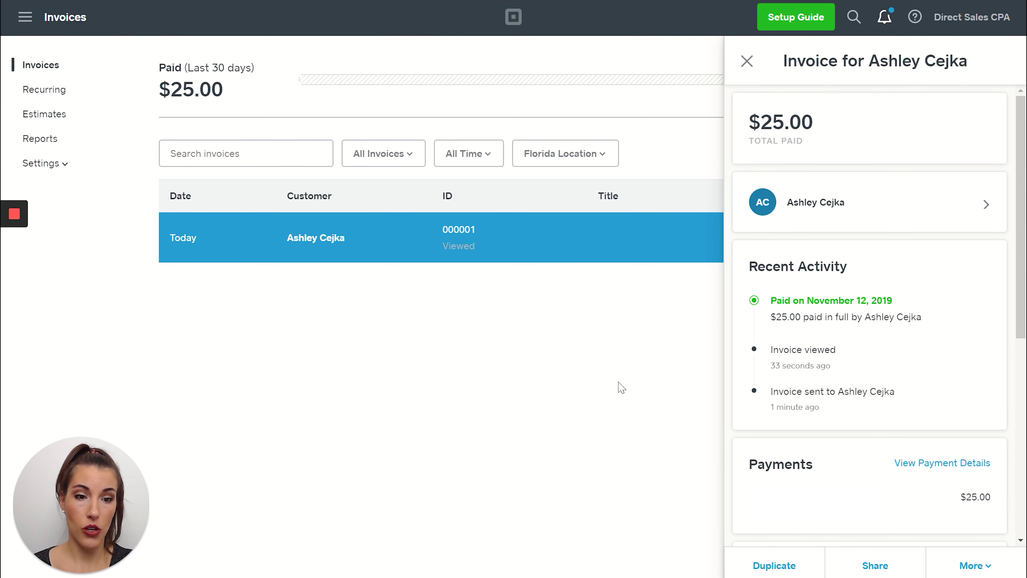
pyautogui.click(746, 61)
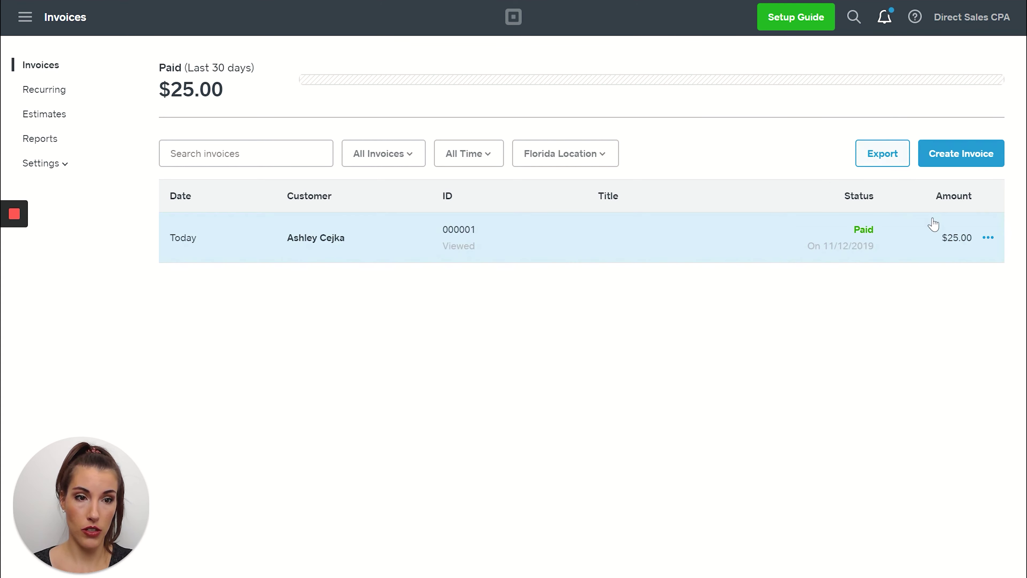
pyautogui.click(987, 238)
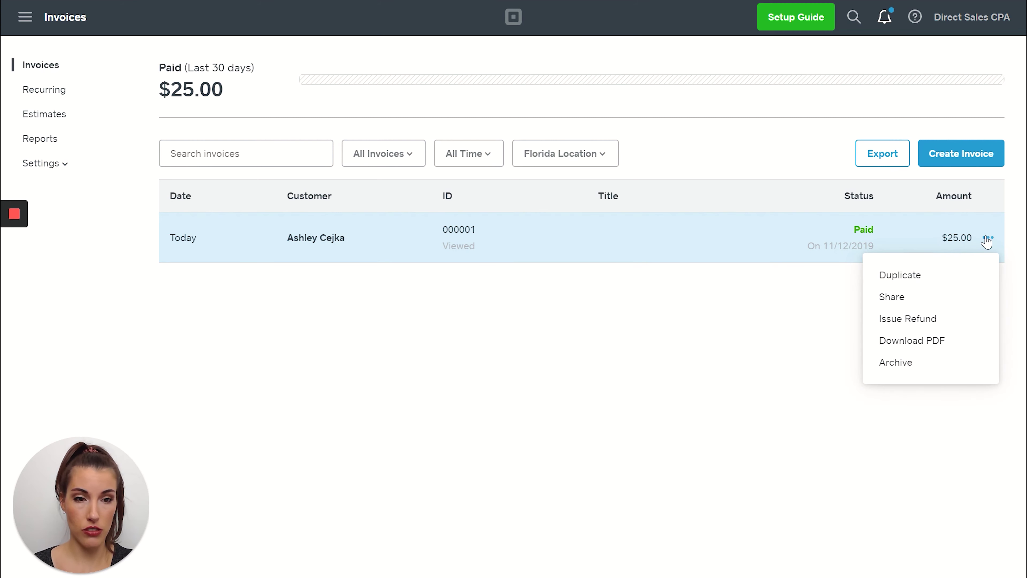
pyautogui.click(909, 320)
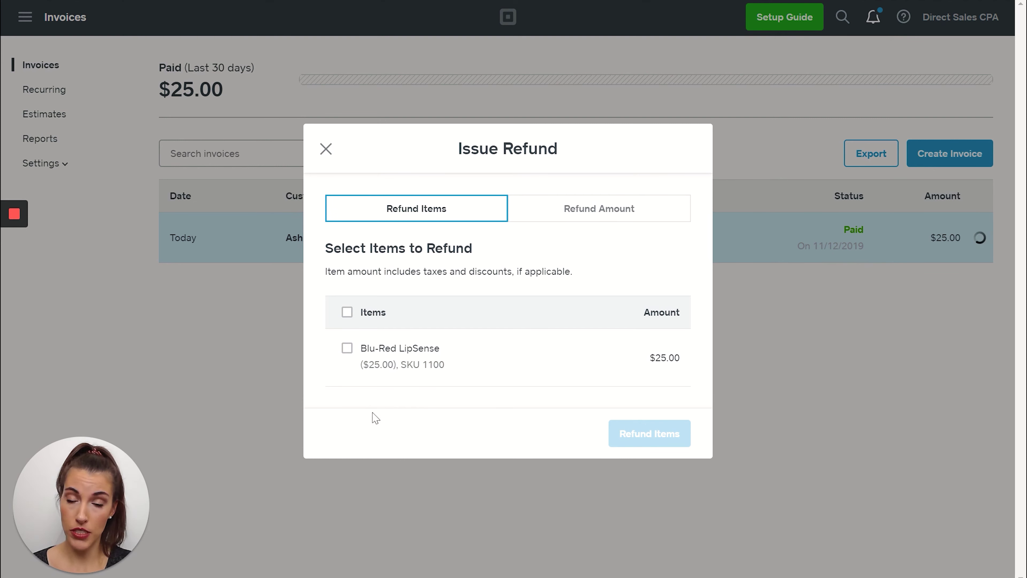
# Step: Select the Blu-Red LipSense item for a full $25.00 refund and continue
pyautogui.click(348, 350)
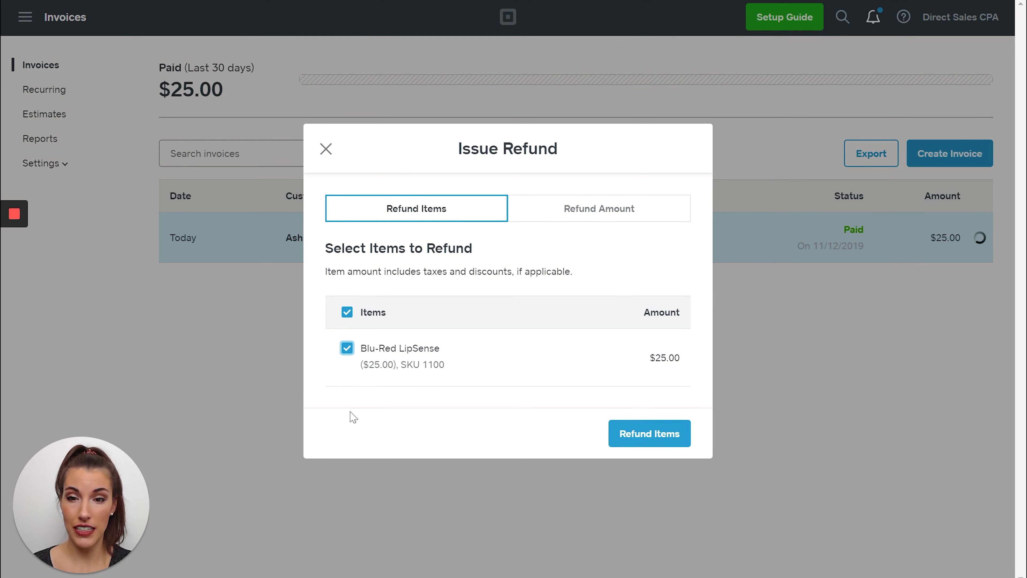
pyautogui.click(348, 314)
pyautogui.click(349, 314)
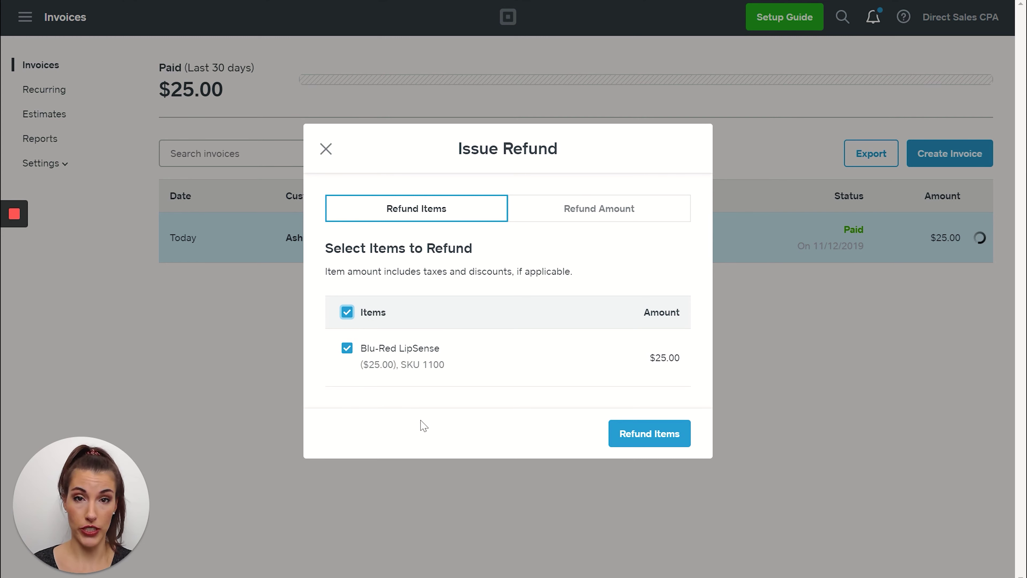
pyautogui.click(588, 228)
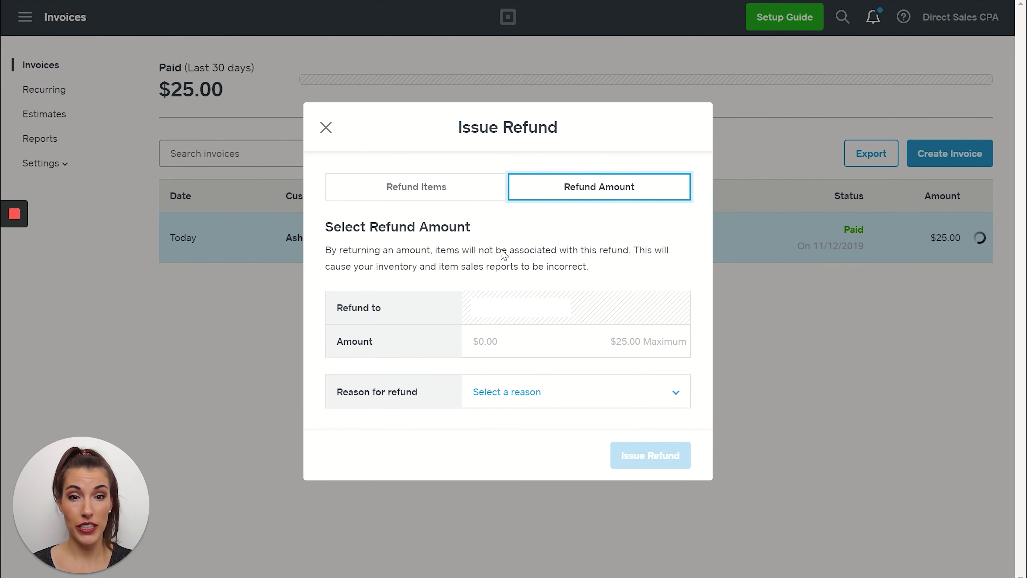
pyautogui.click(411, 190)
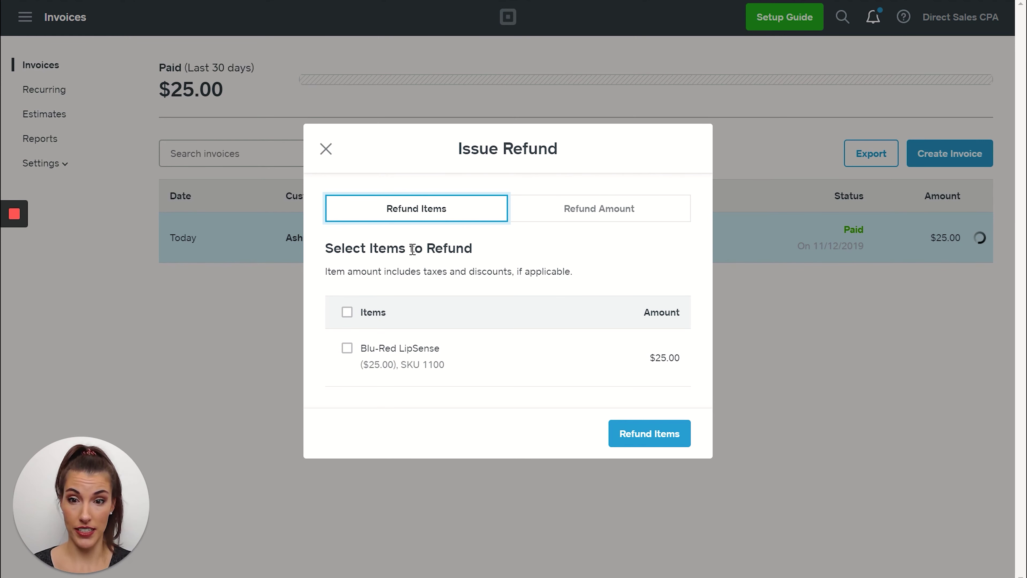
pyautogui.click(346, 312)
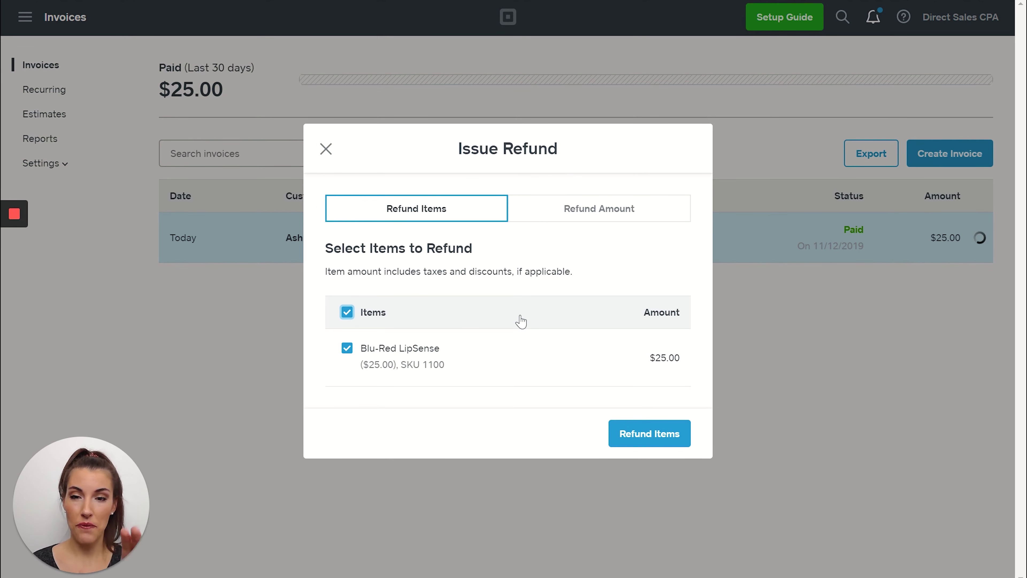
pyautogui.click(662, 435)
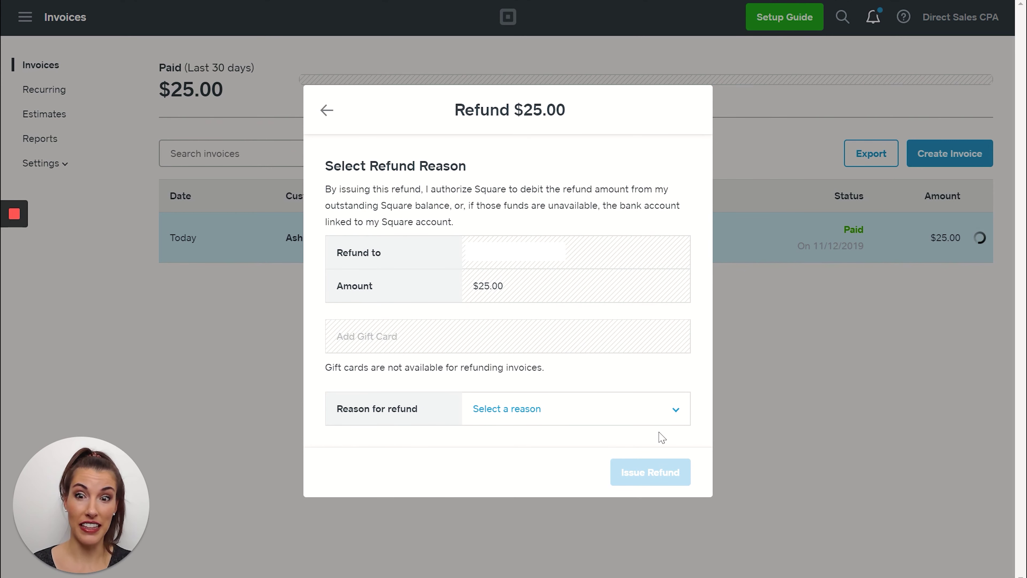
# Step: Set the refund reason to Accidental charge and issue the $25.00 refund
pyautogui.click(510, 418)
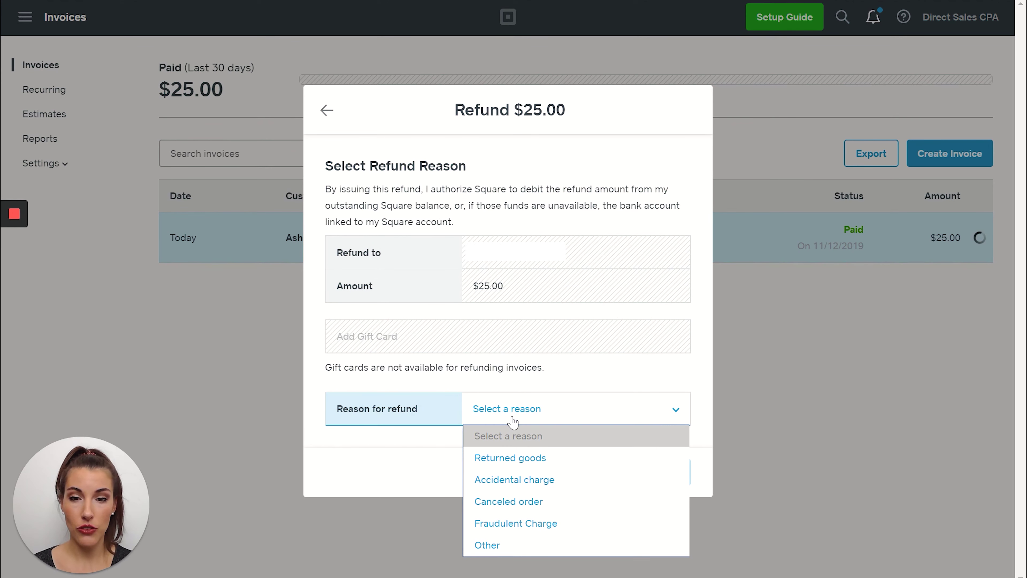
pyautogui.click(525, 457)
pyautogui.click(550, 414)
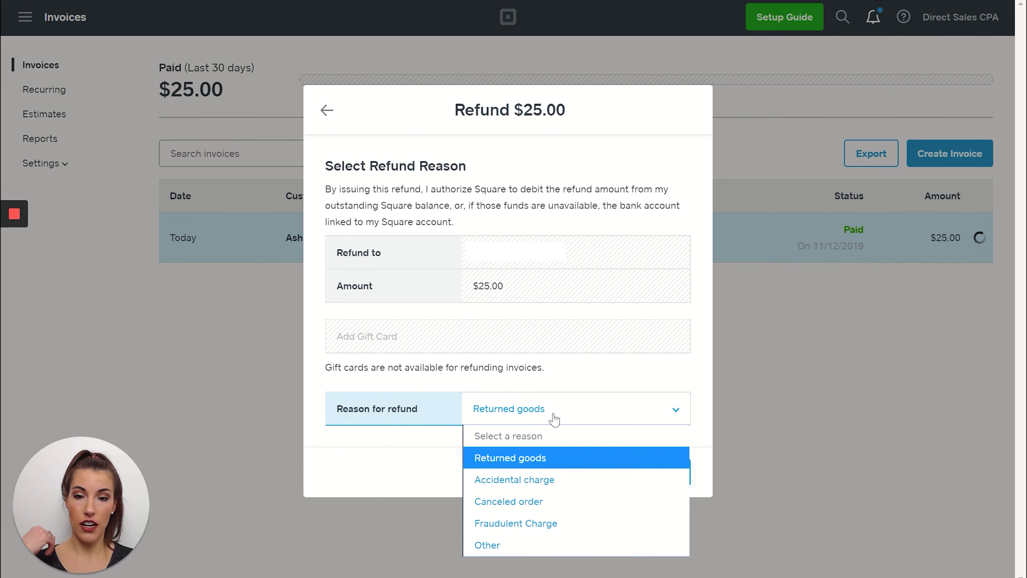
pyautogui.click(491, 553)
pyautogui.click(494, 426)
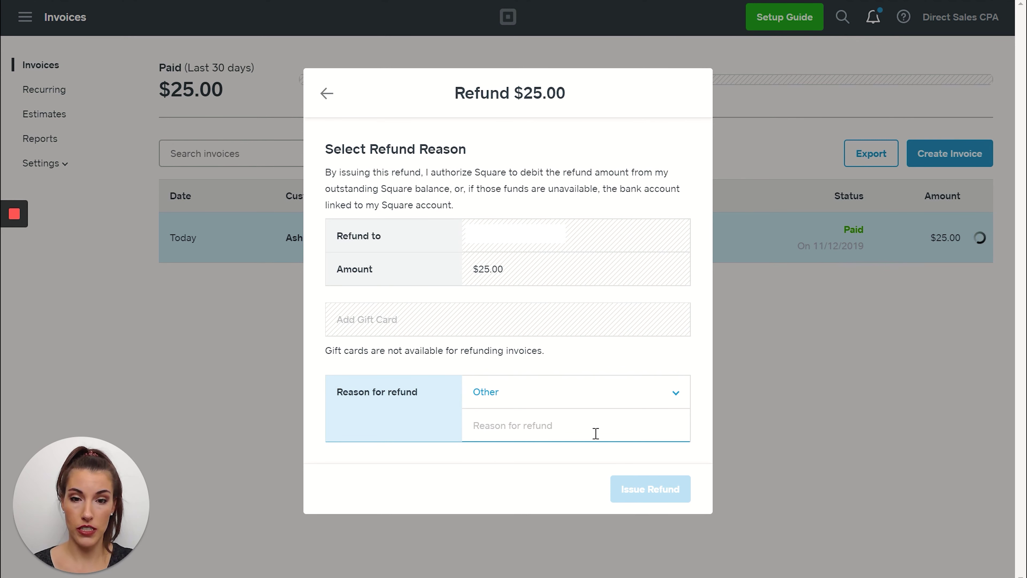
pyautogui.click(536, 391)
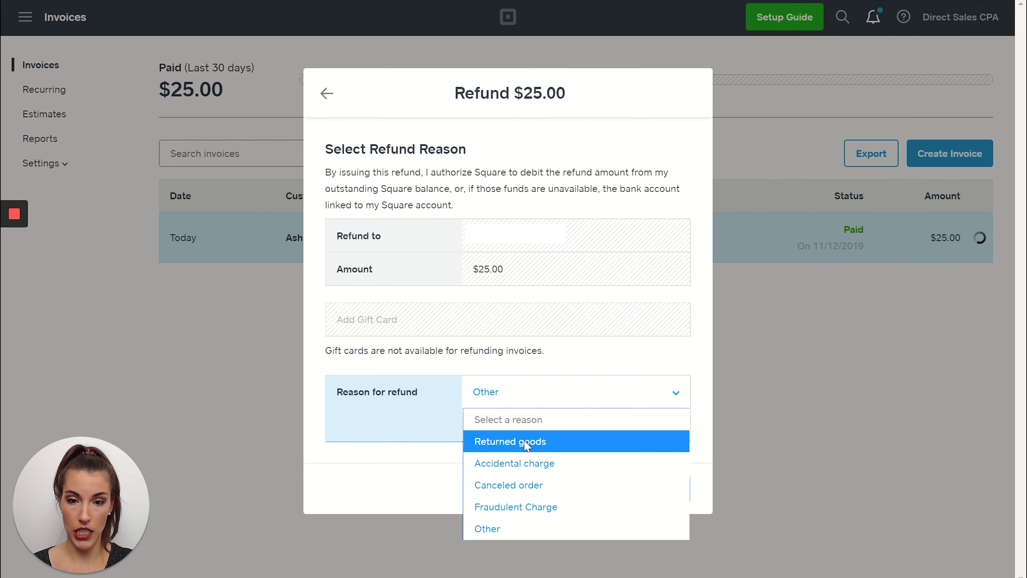
pyautogui.click(526, 469)
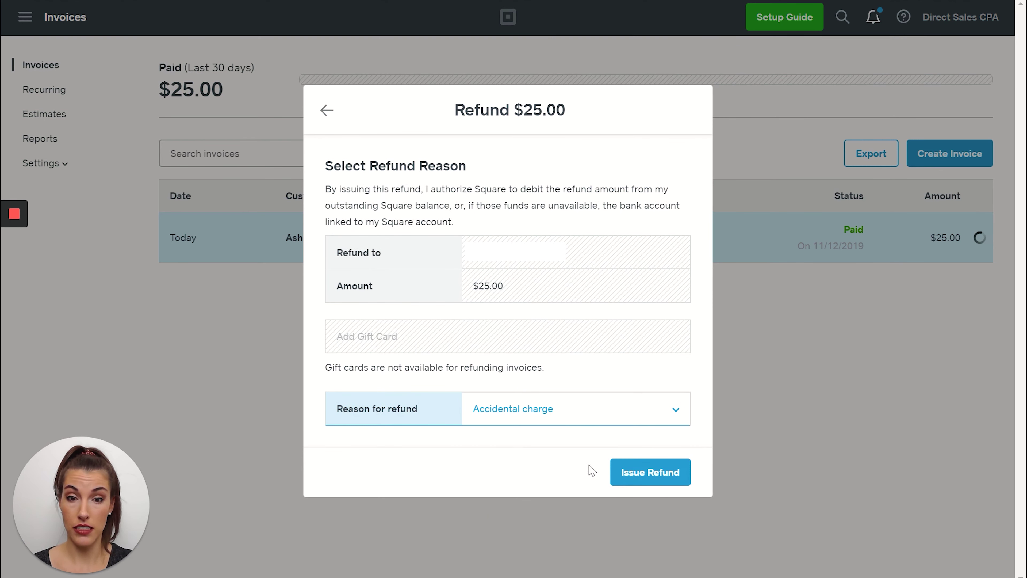
pyautogui.click(634, 473)
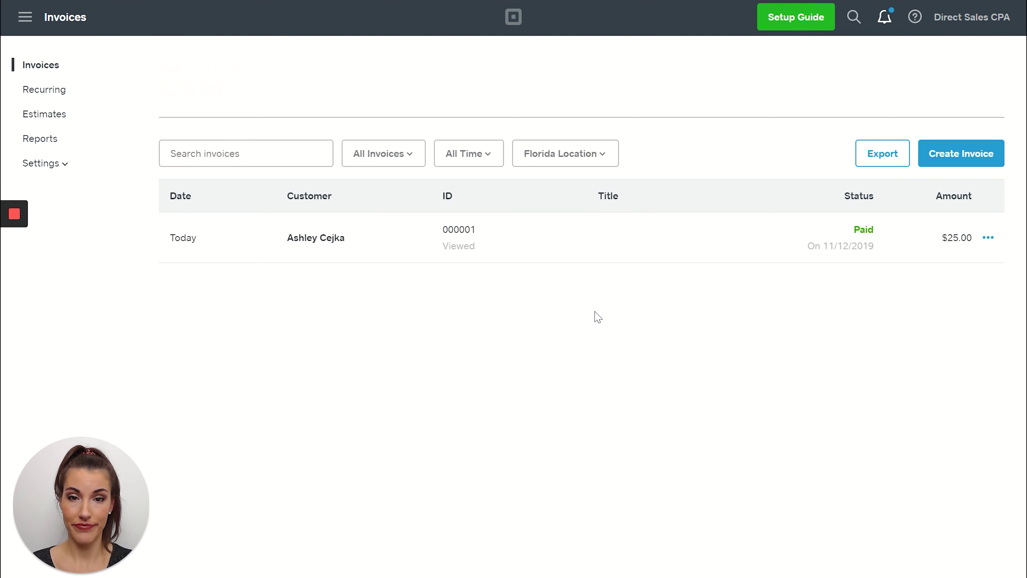
pyautogui.click(687, 257)
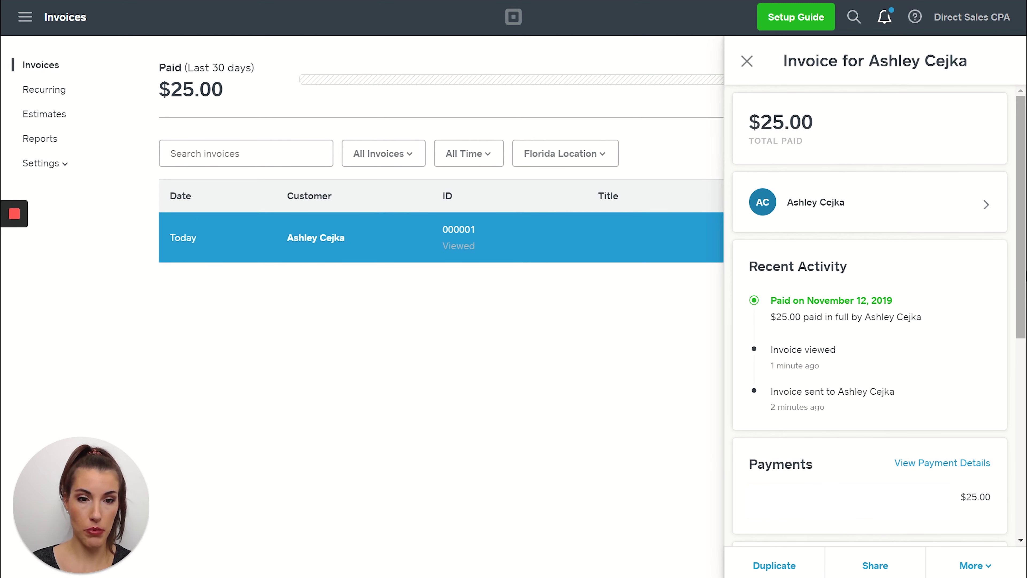
pyautogui.moveTo(1021, 267); pyautogui.dragTo(997, 471)
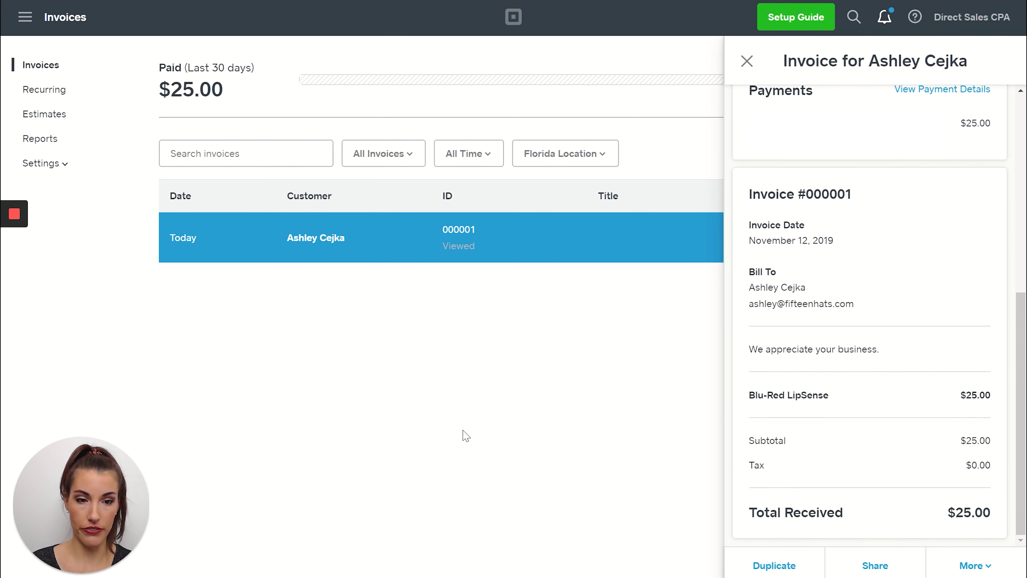
pyautogui.click(746, 61)
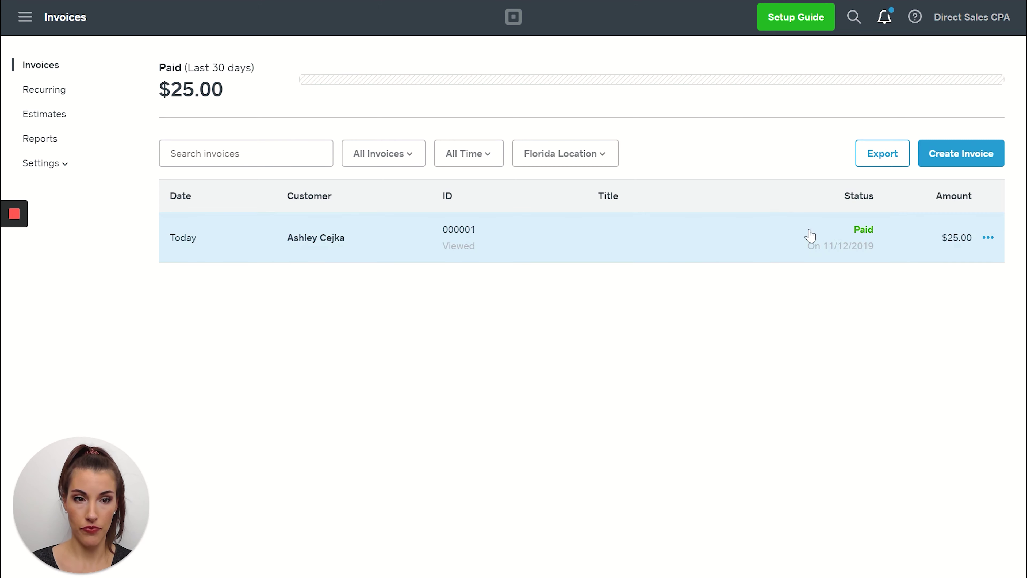